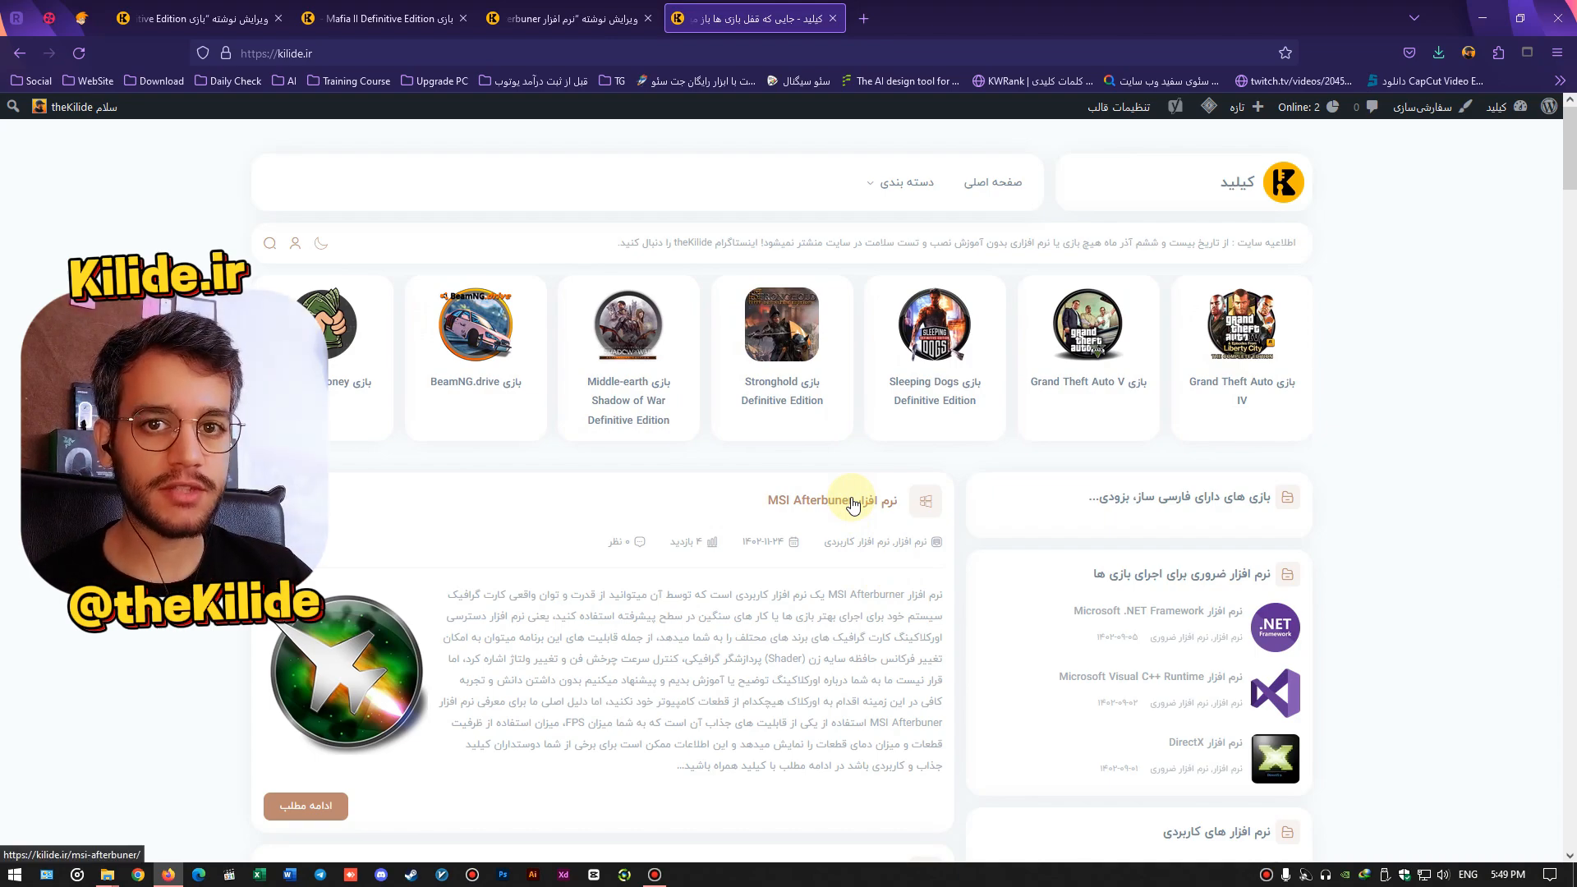
Step: Download the MSI Afterburner 4.6.5 zip from its Kilide post through Uploadboy's free limited-speed option, saving it to Downloads\Compressed
left_click(853, 503)
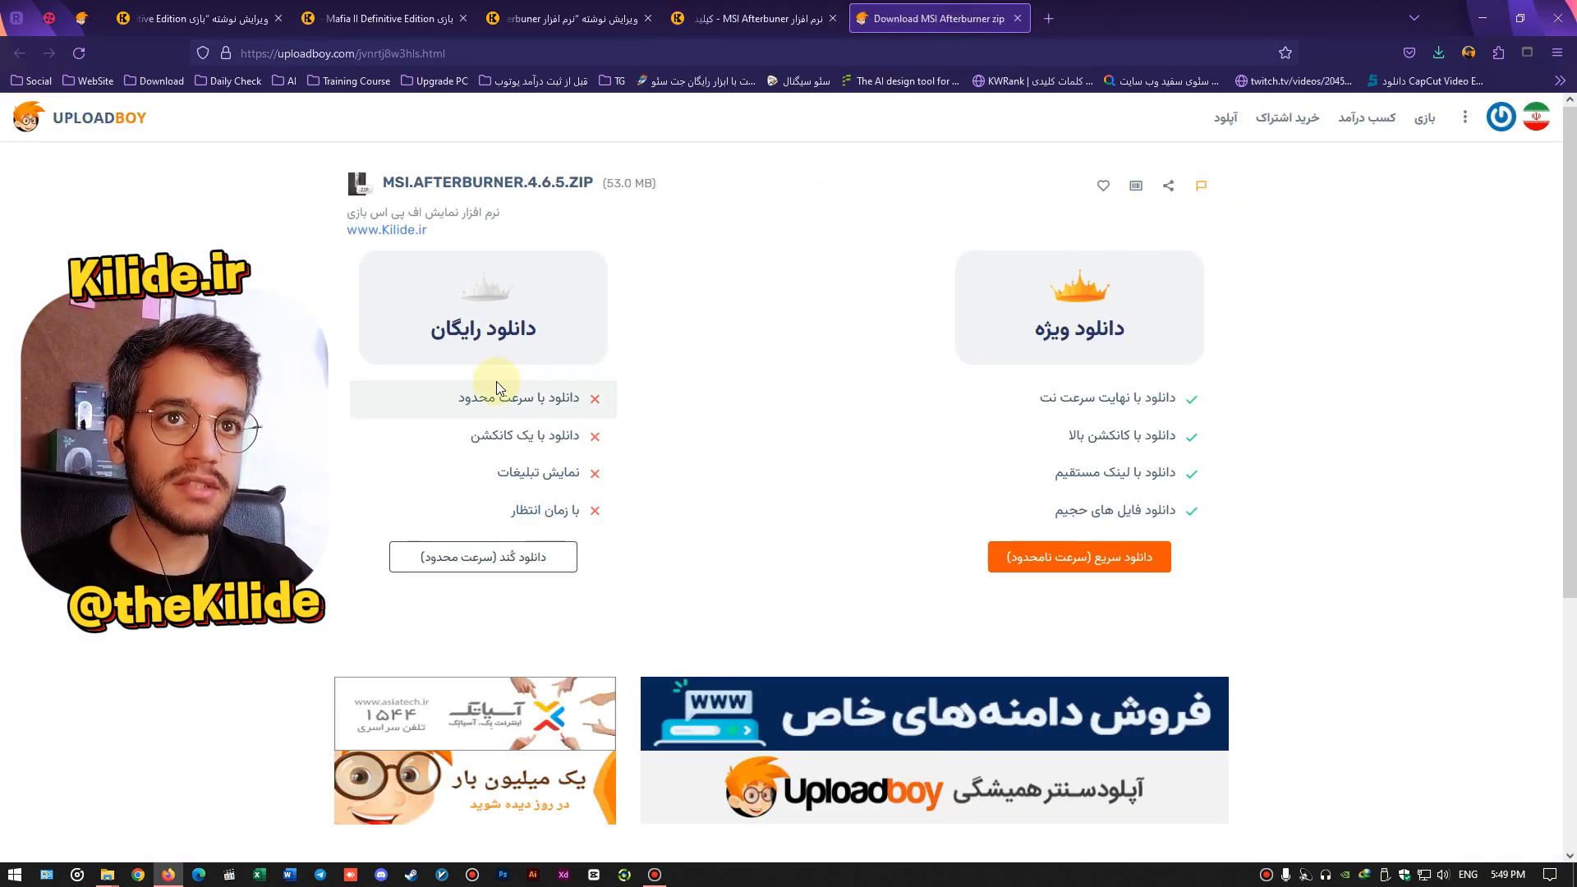
left_click(493, 565)
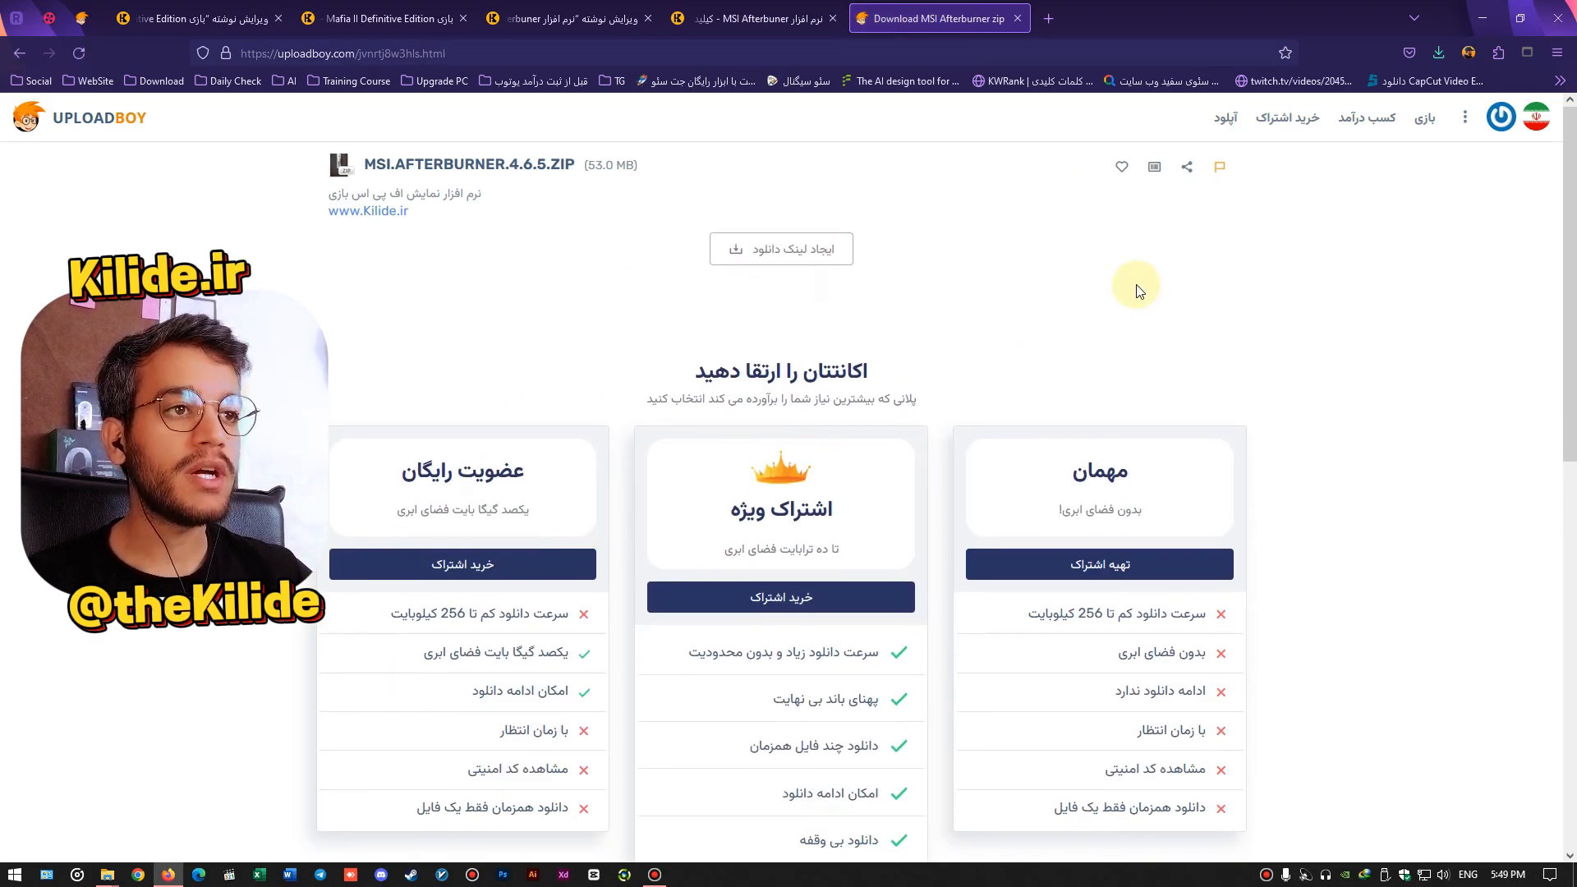
left_click(771, 249)
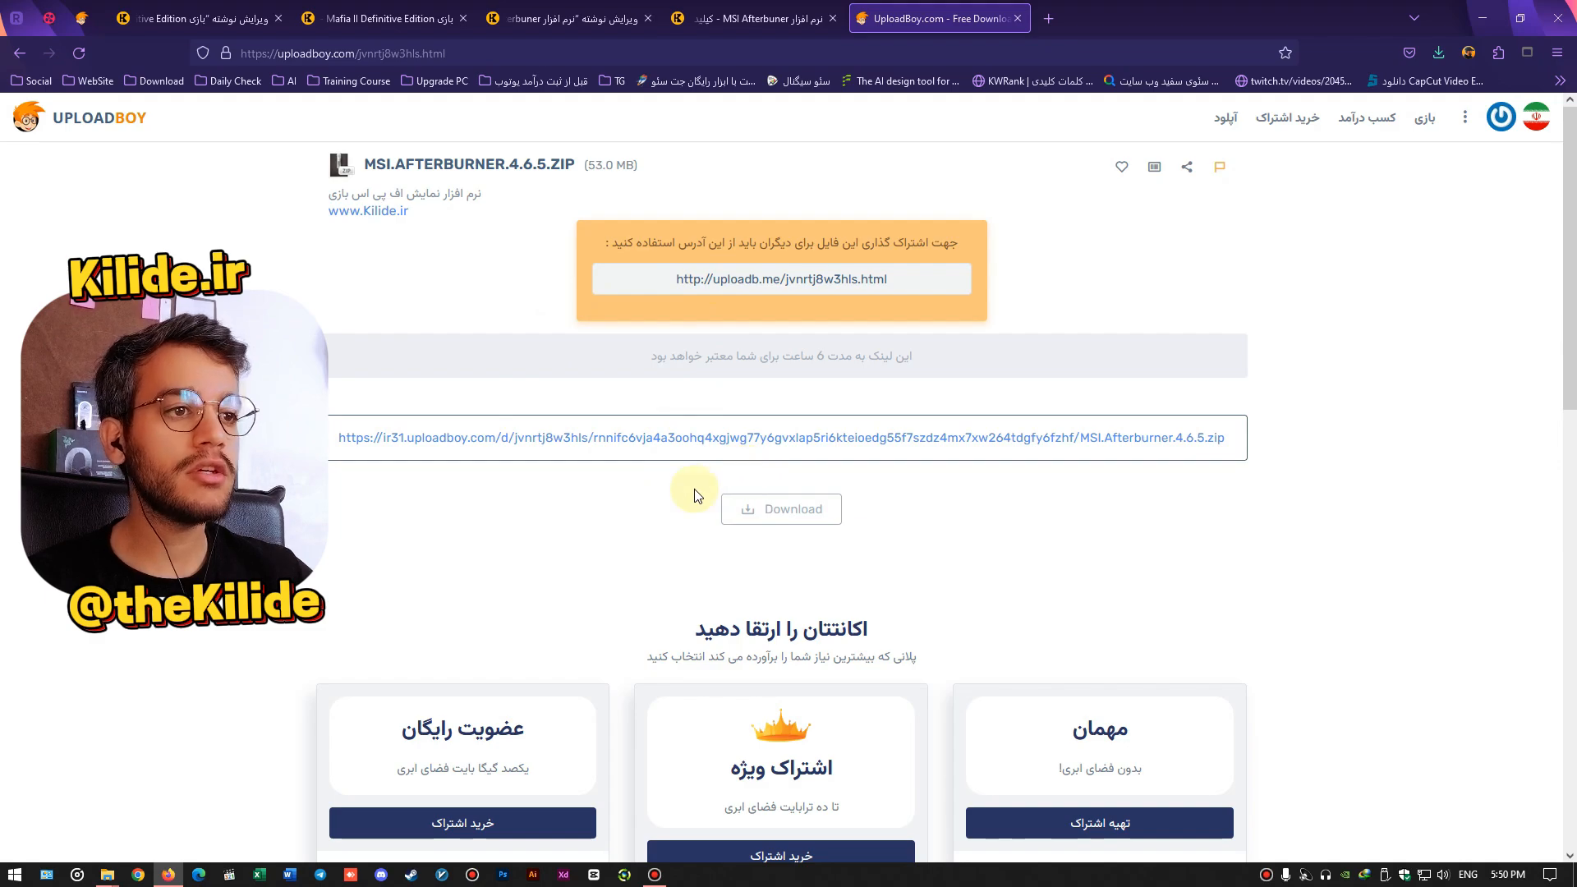
left_click(785, 510)
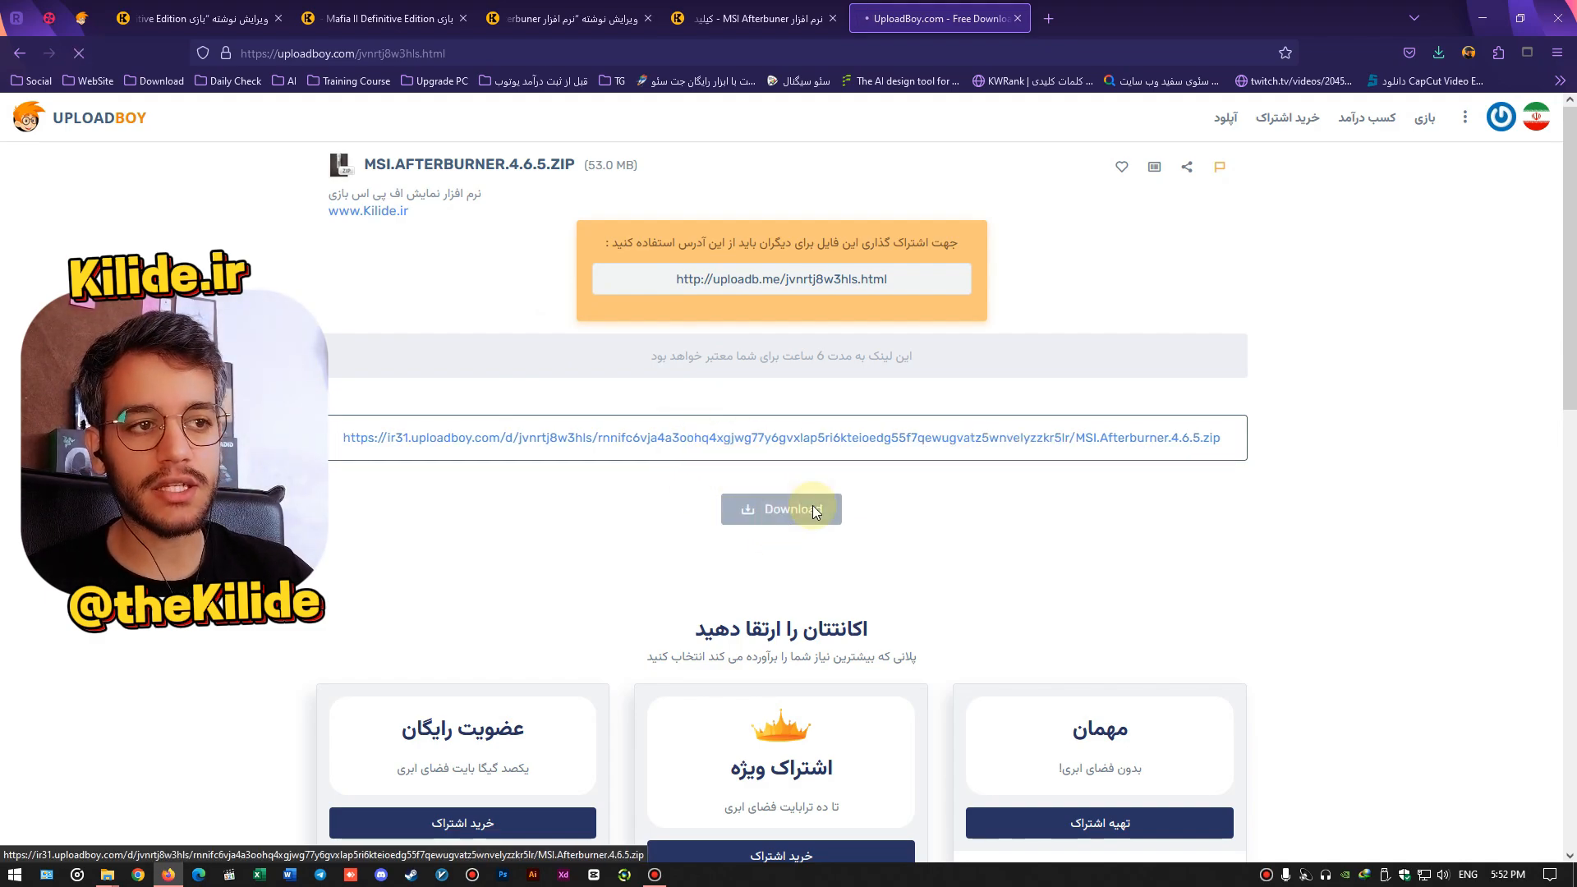
left_click(812, 508)
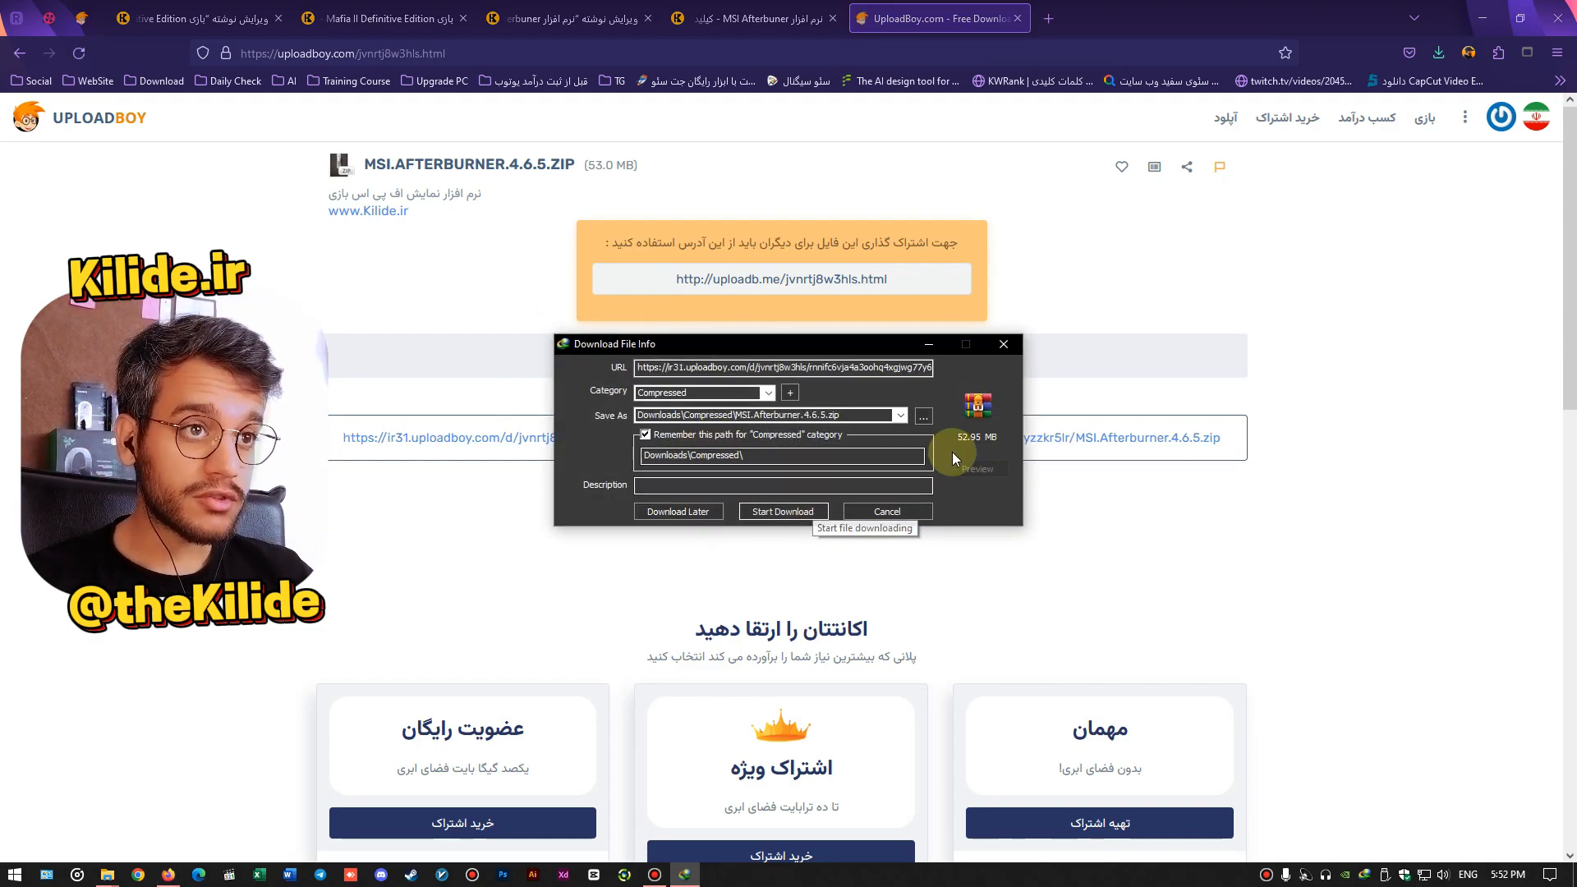
left_click(764, 513)
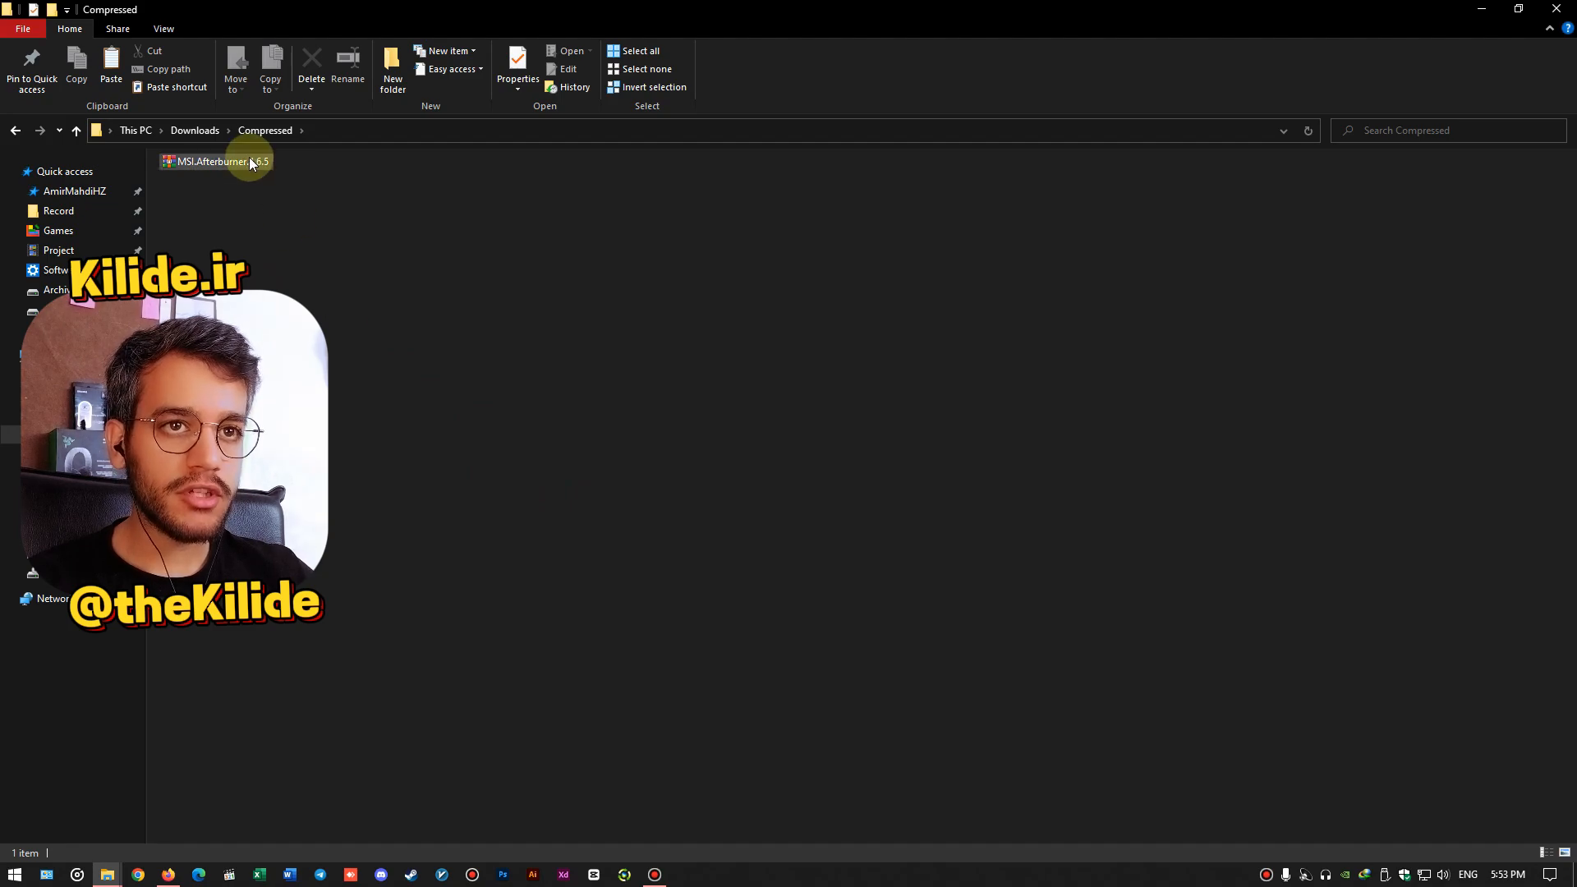
Step: Extract the MSI.Afterburner.4.6.5 archive into the current folder and open the extracted MSI Afterburner 4.6.5 folder
right_click(220, 161)
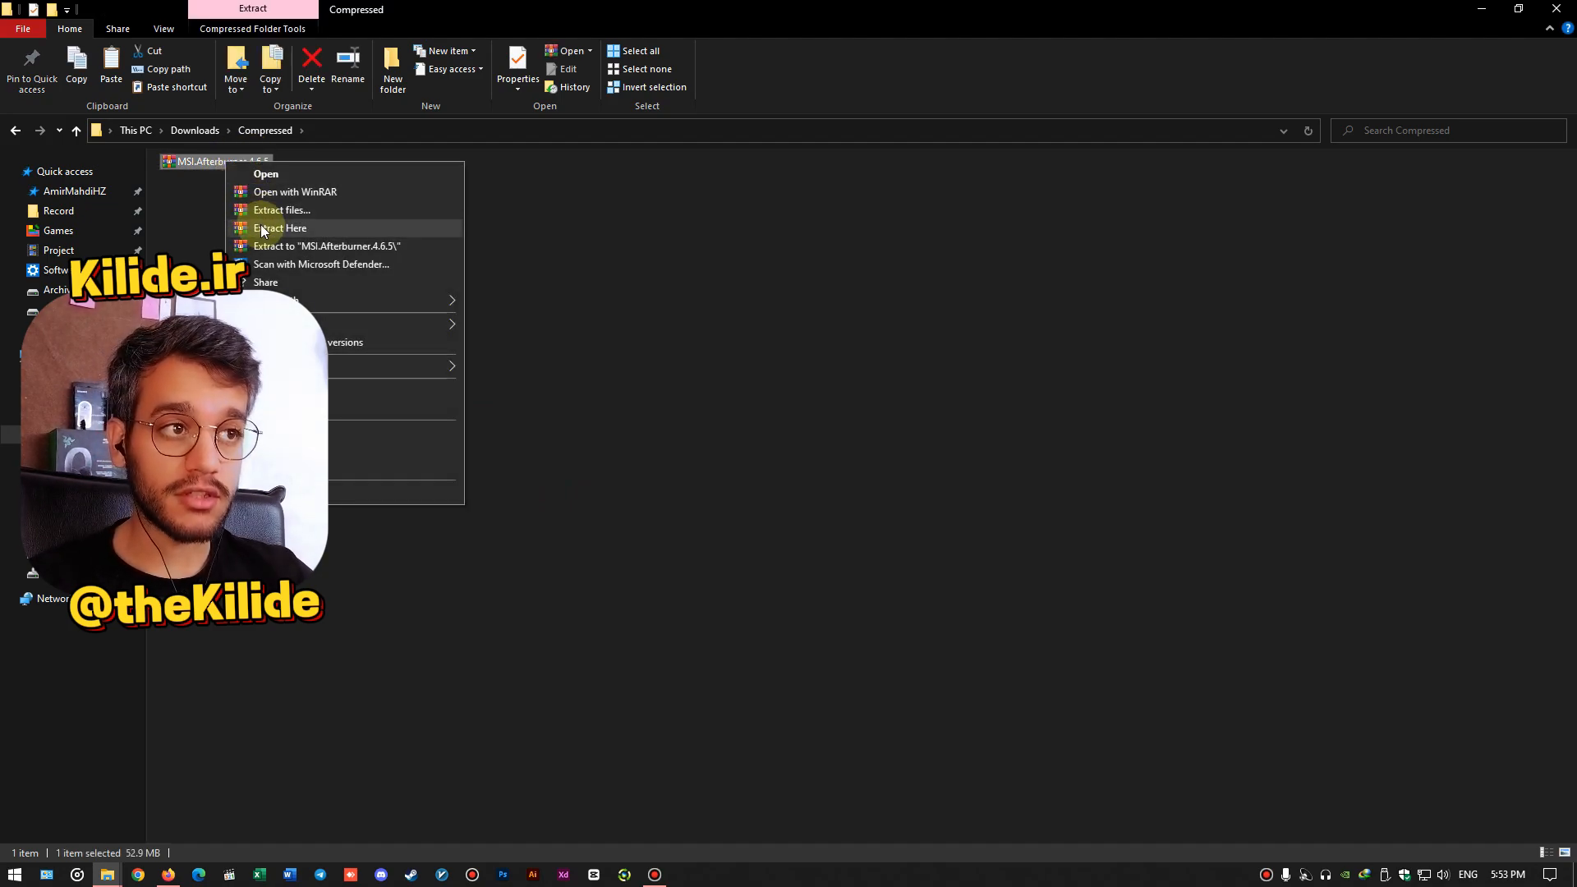
left_click(259, 225)
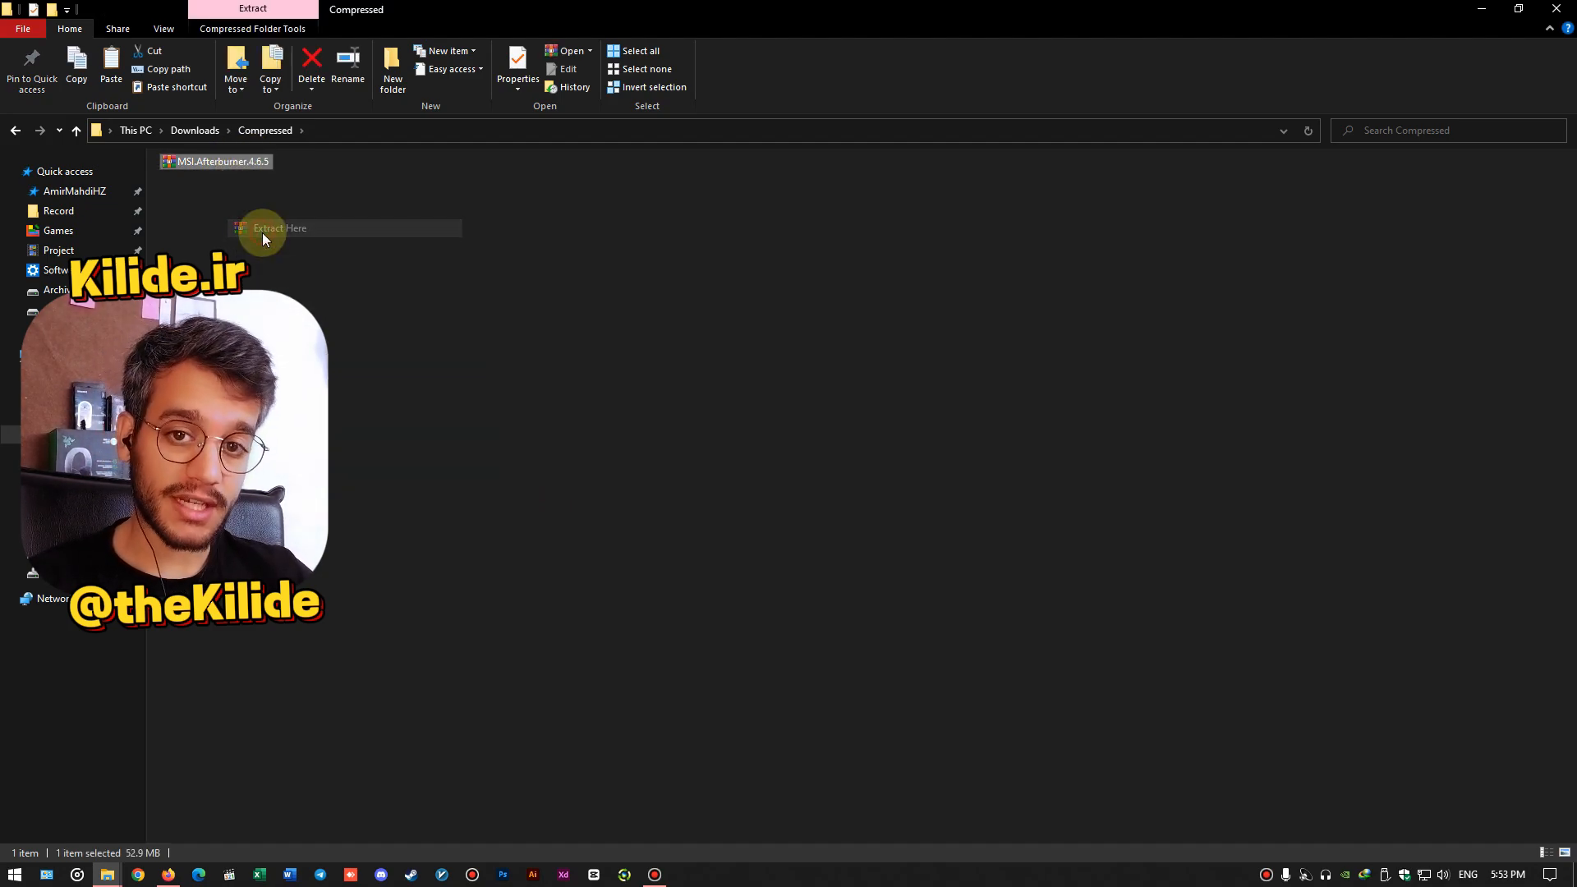
double_click(204, 170)
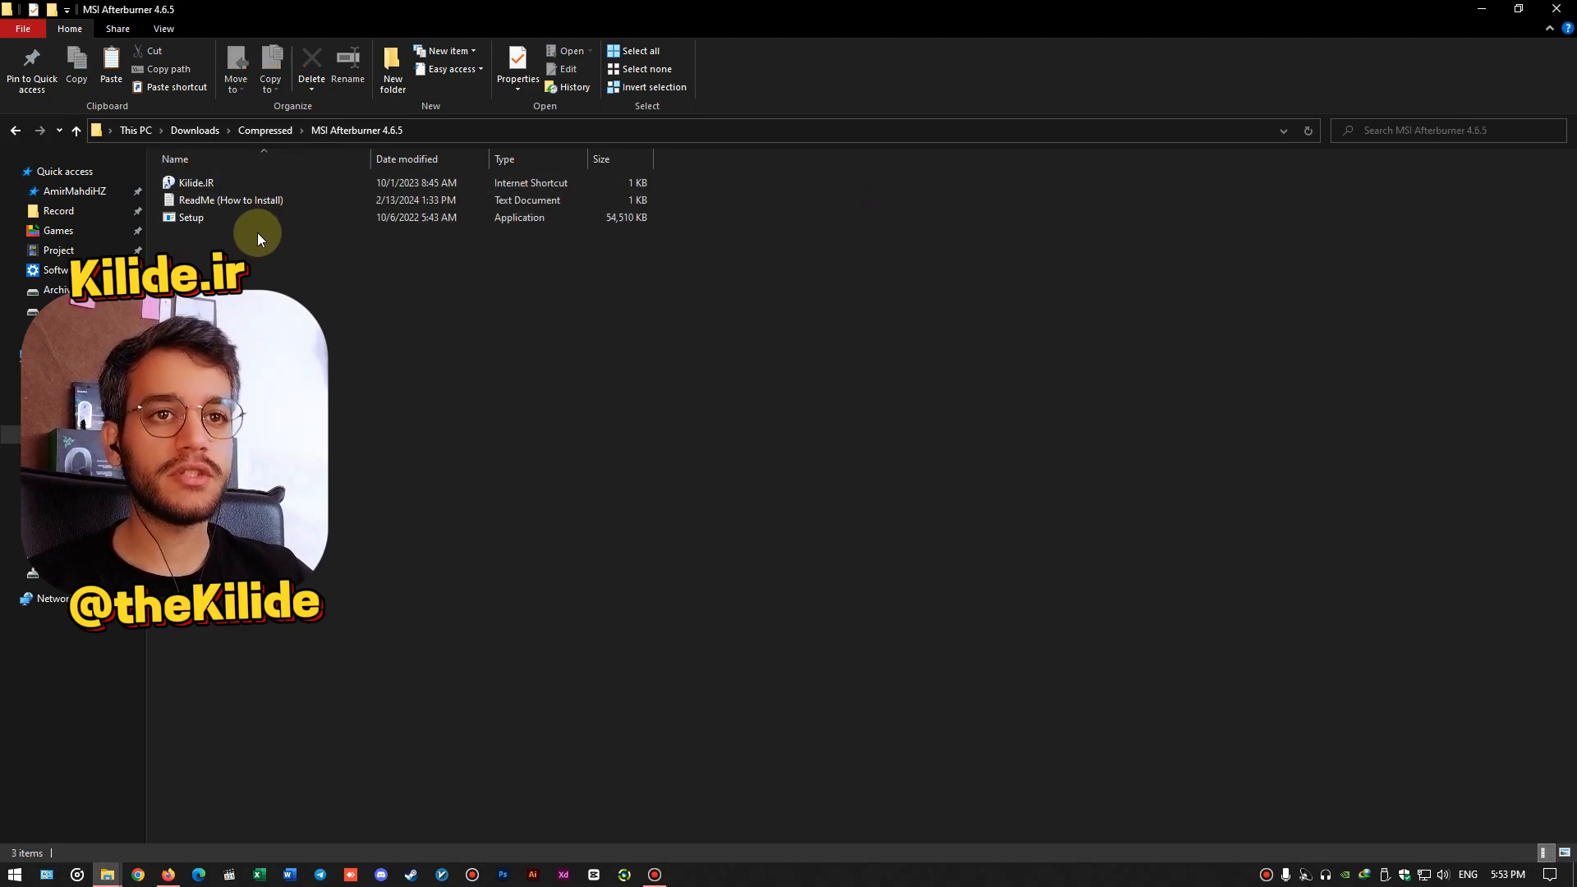
Step: Start the MSI Afterburner Setup application, confirm the installer language and accept the license agreement
double_click(337, 216)
left_click(793, 476)
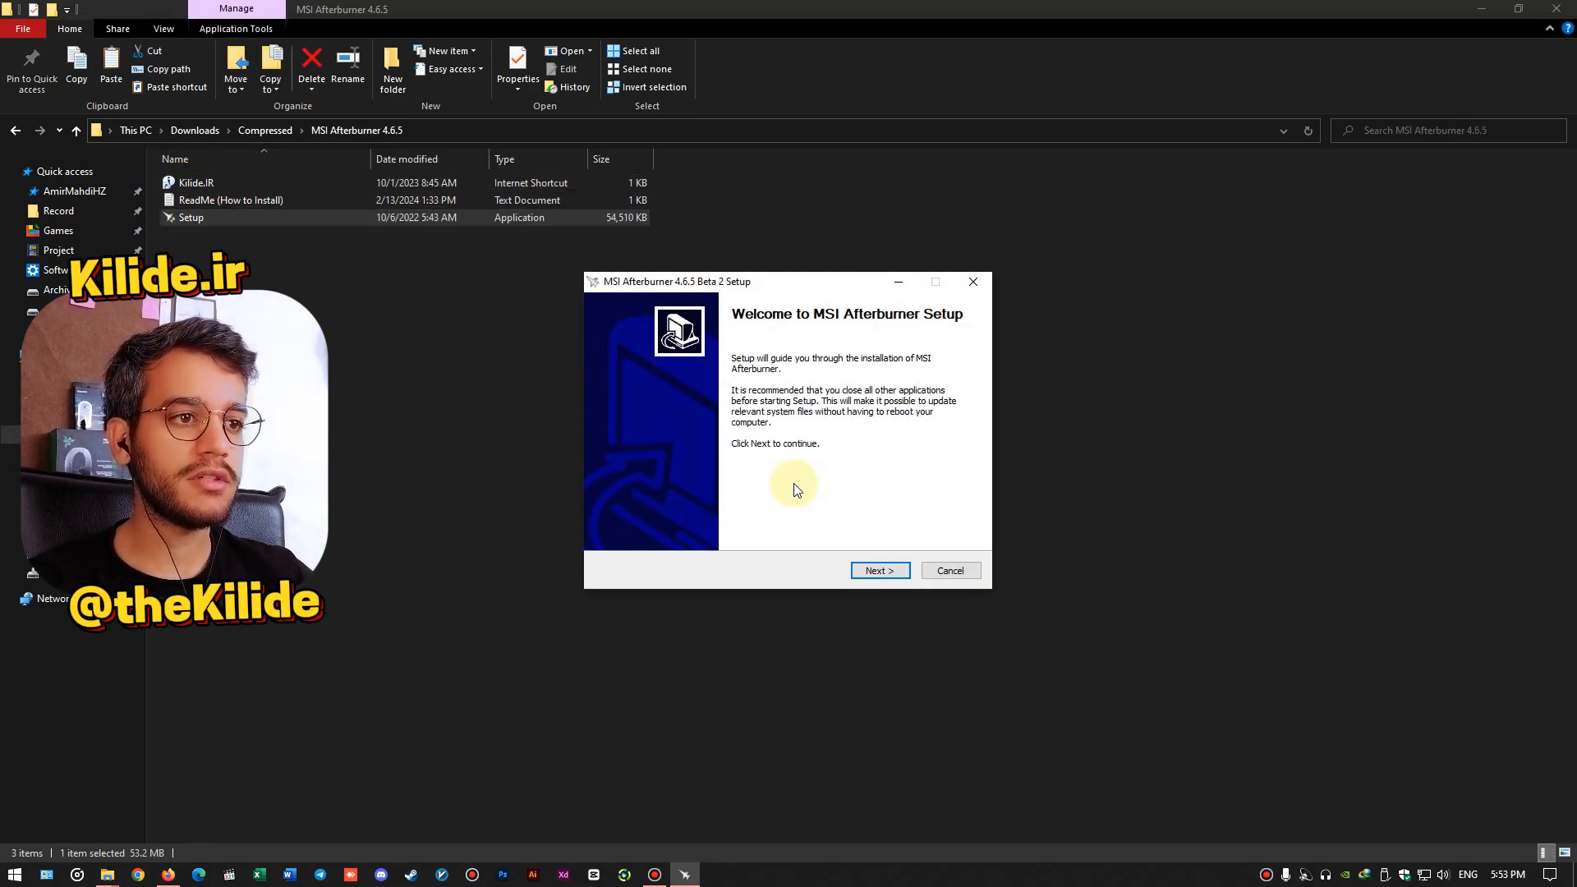
left_click(882, 569)
left_click(639, 521)
left_click(886, 569)
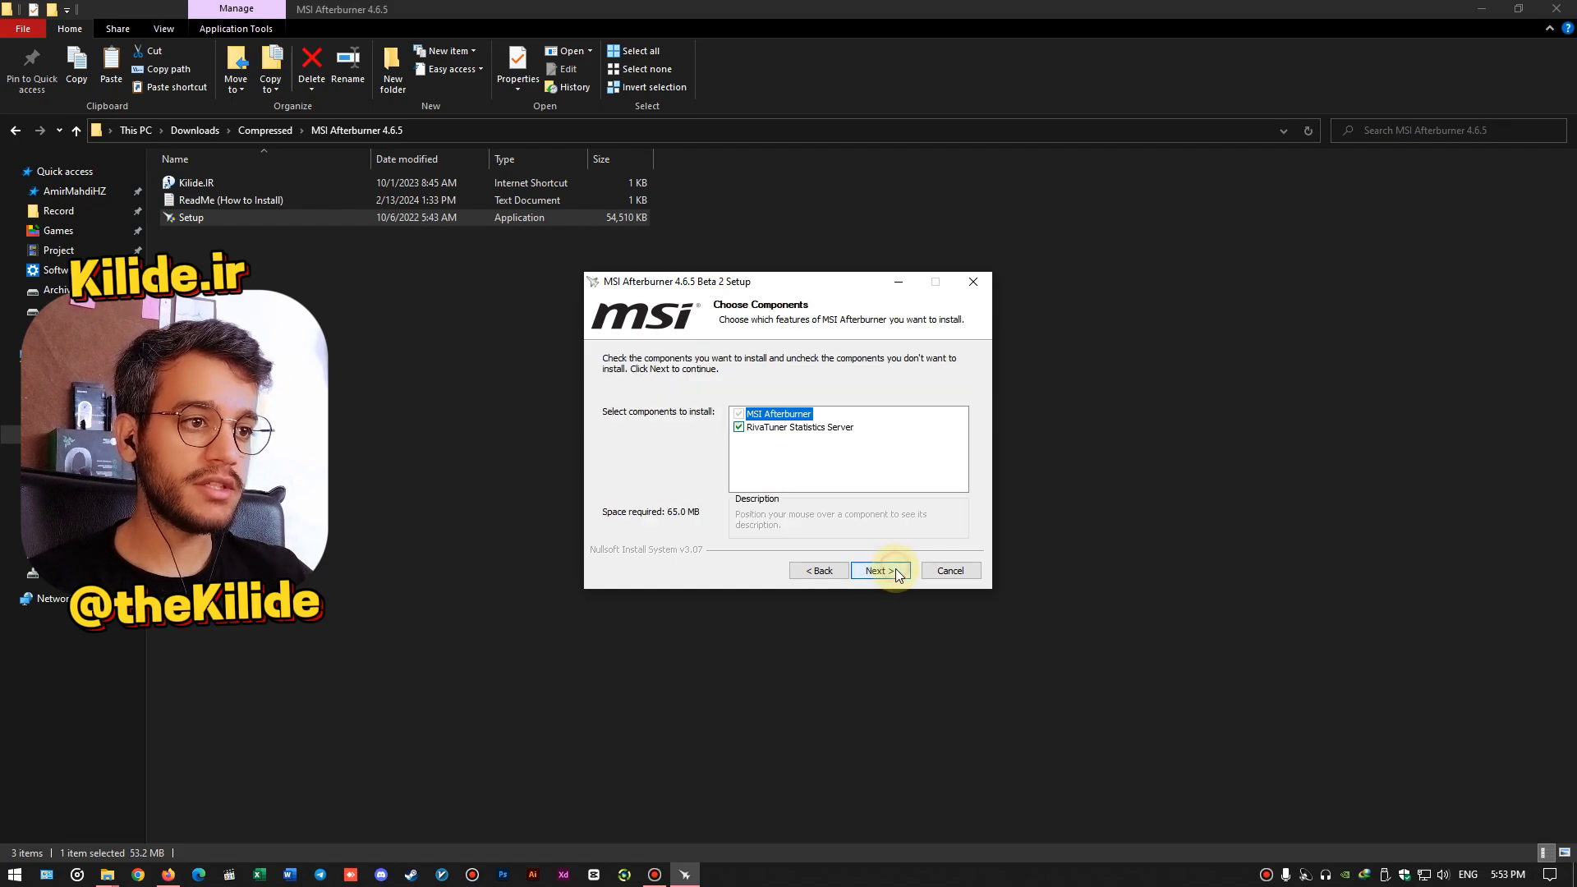
Step: Install MSI Afterburner with RivaTuner Statistics Server in C:\Program Files (x86)\MSI Afterburner, without creating Start Menu shortcuts
left_click(881, 570)
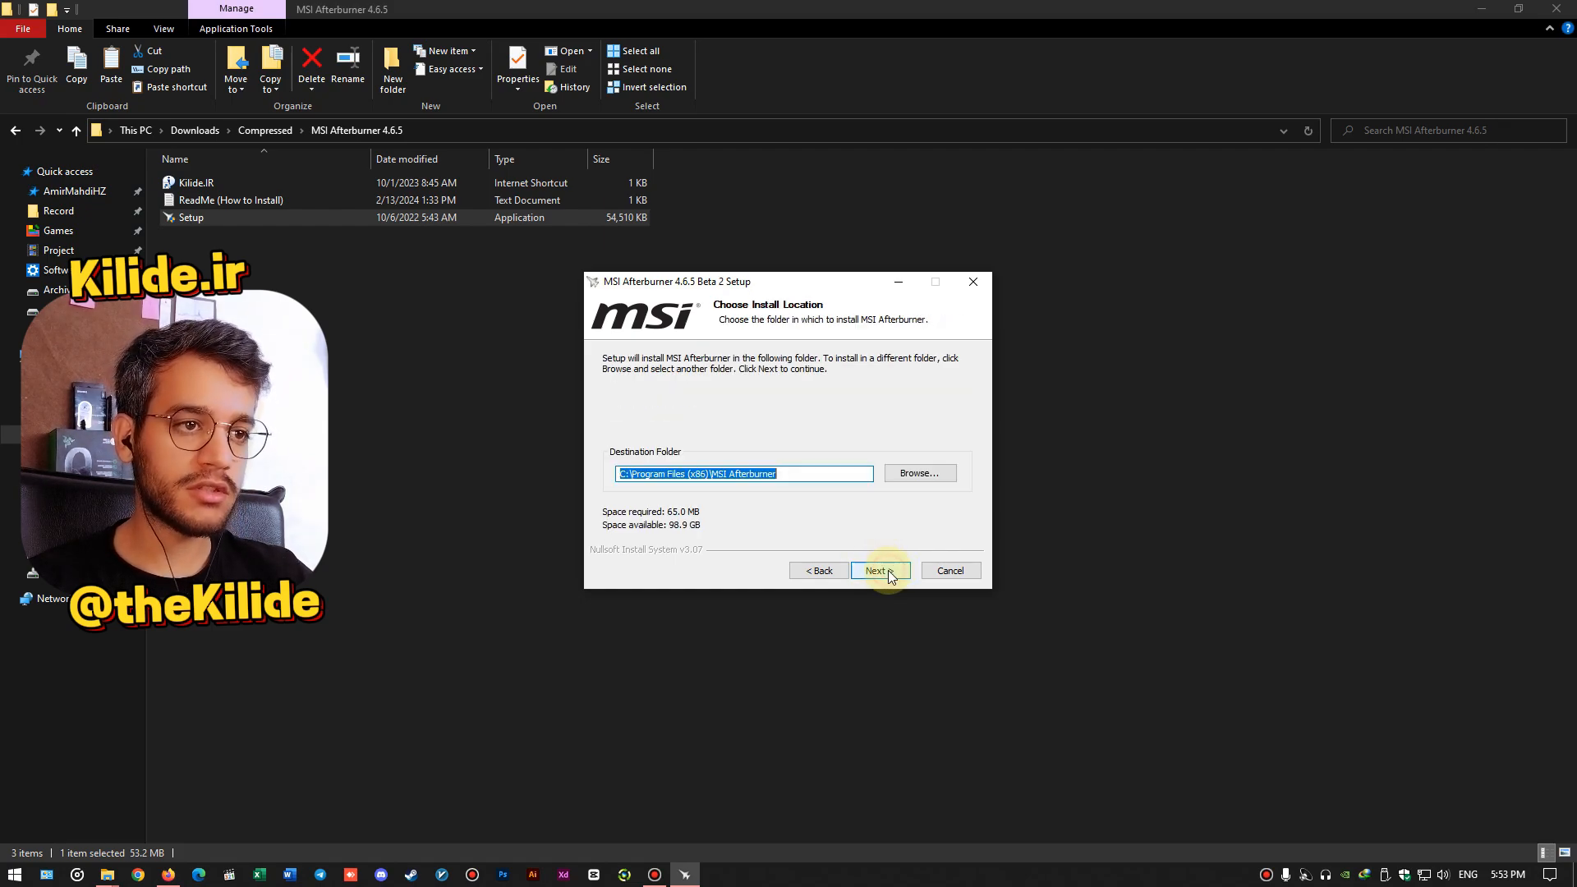
left_click(884, 570)
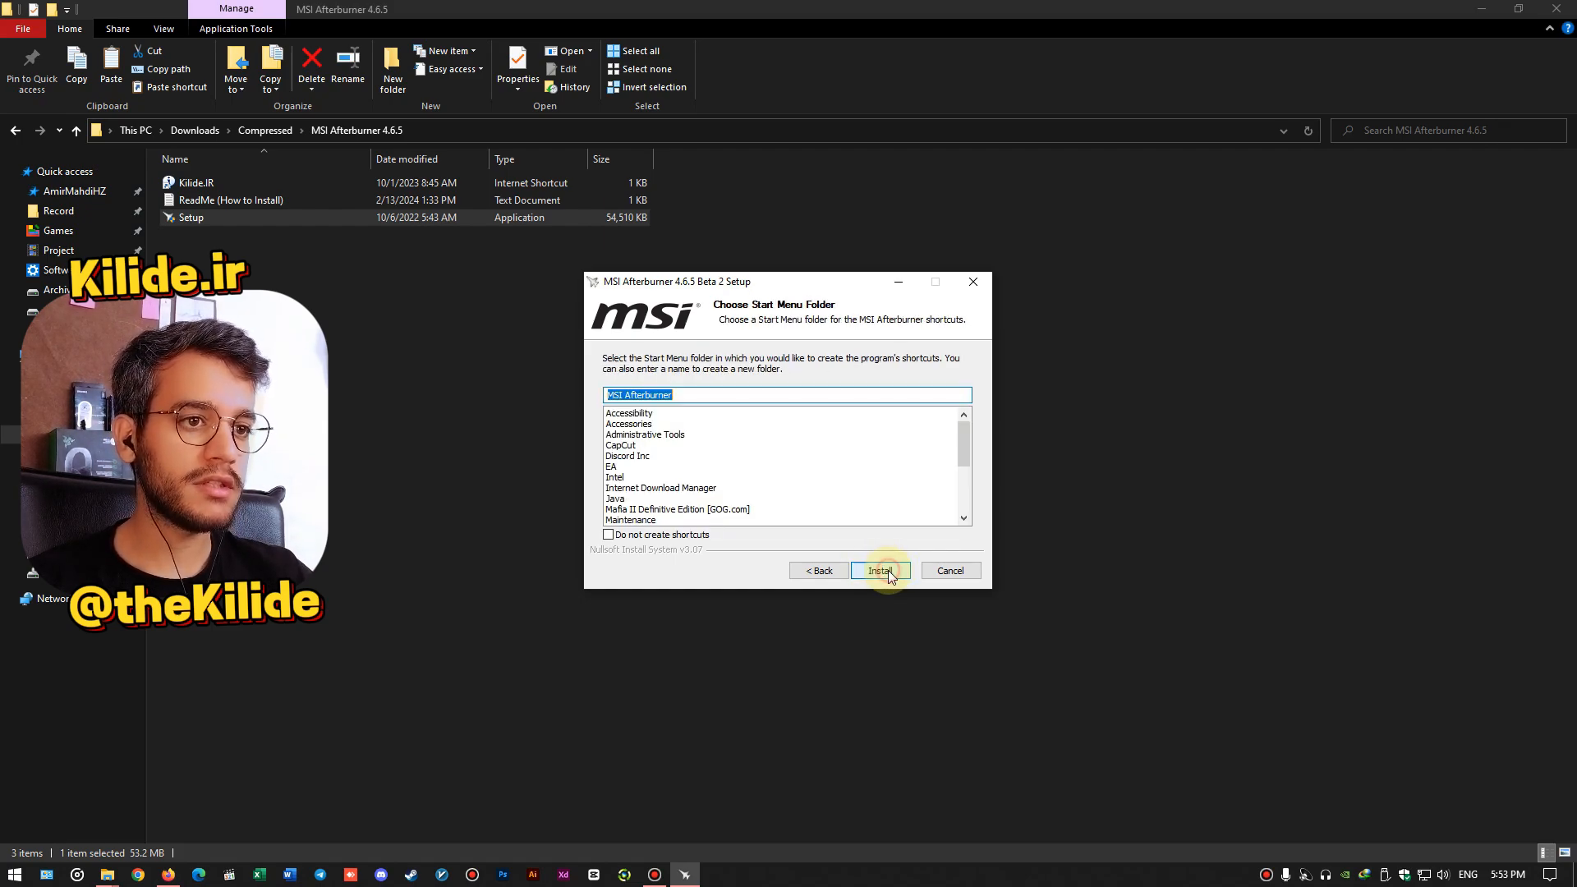
left_click(607, 536)
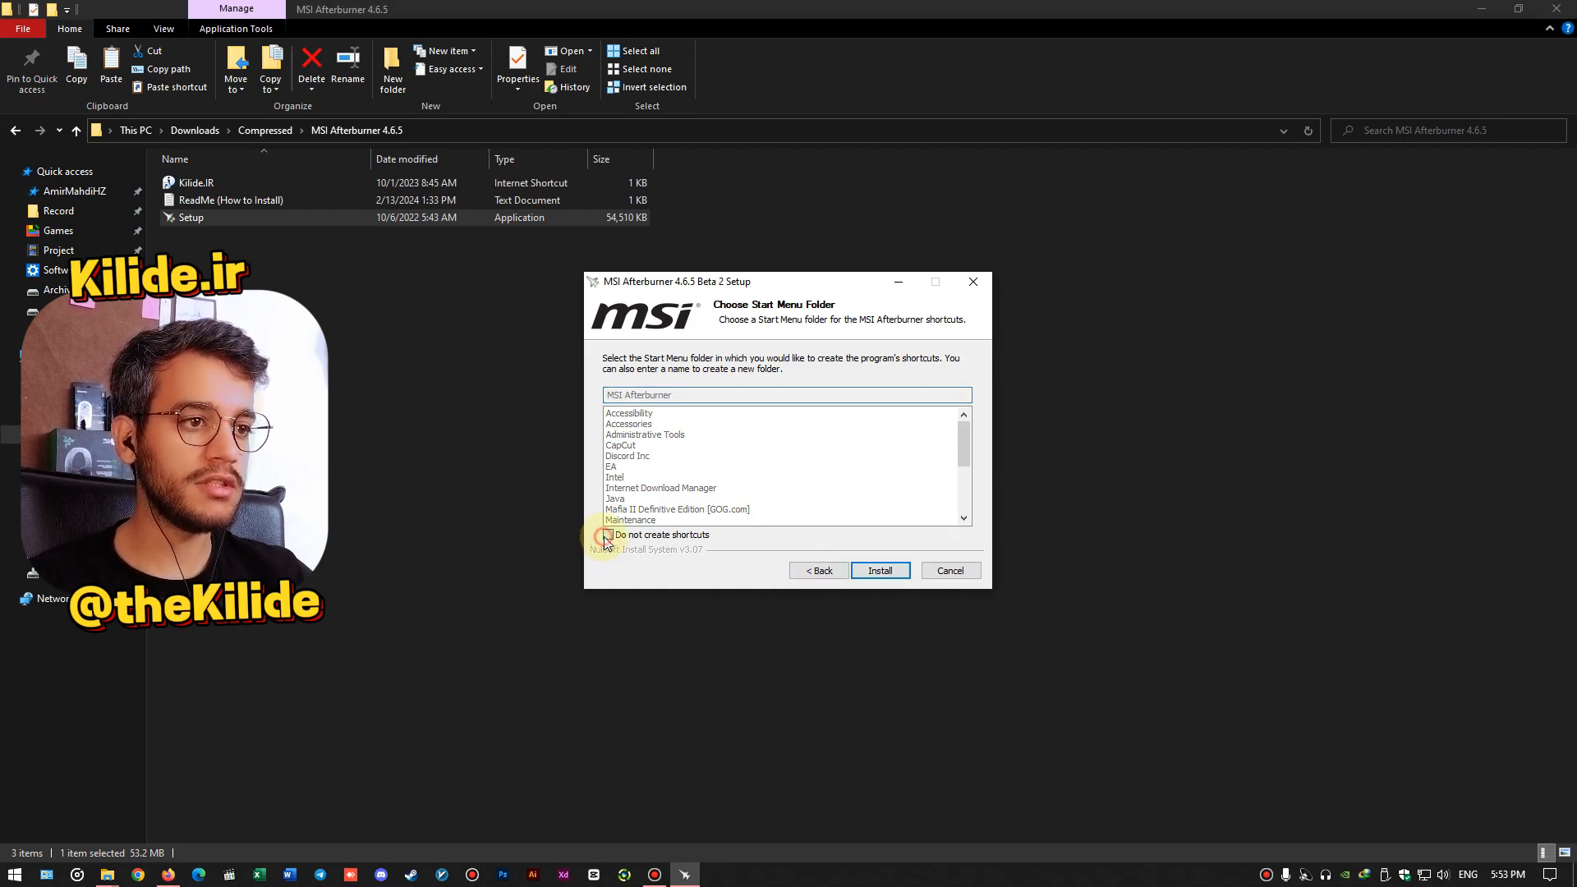
left_click(872, 570)
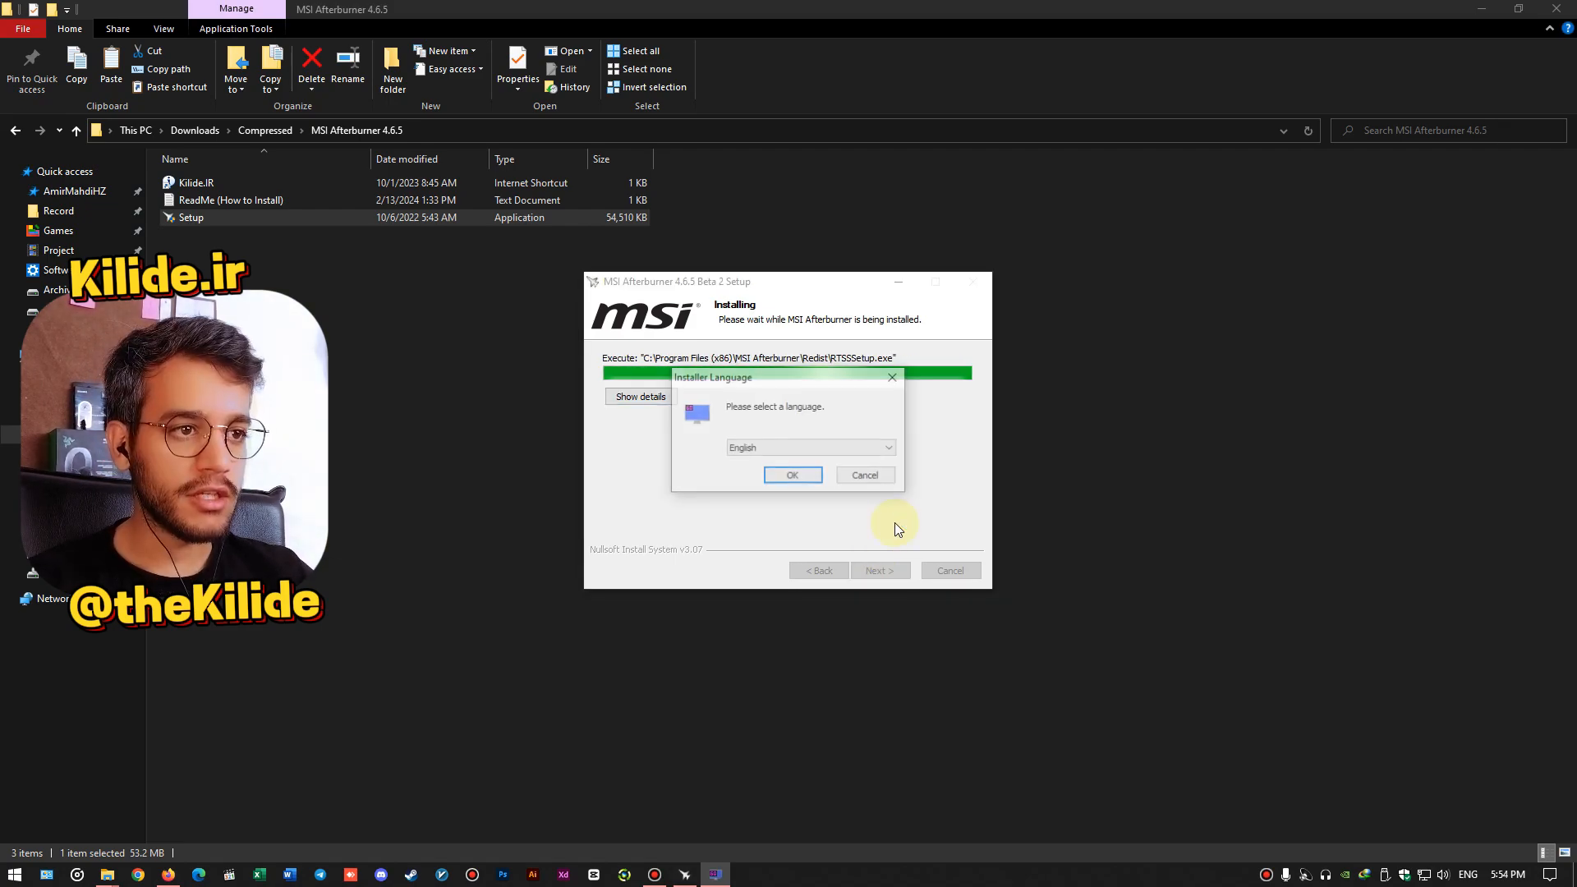
Step: Accept the RivaTuner Statistics Server license, install it, and finish MSI Afterburner setup with Run MSI Afterburner enabled
left_click(881, 566)
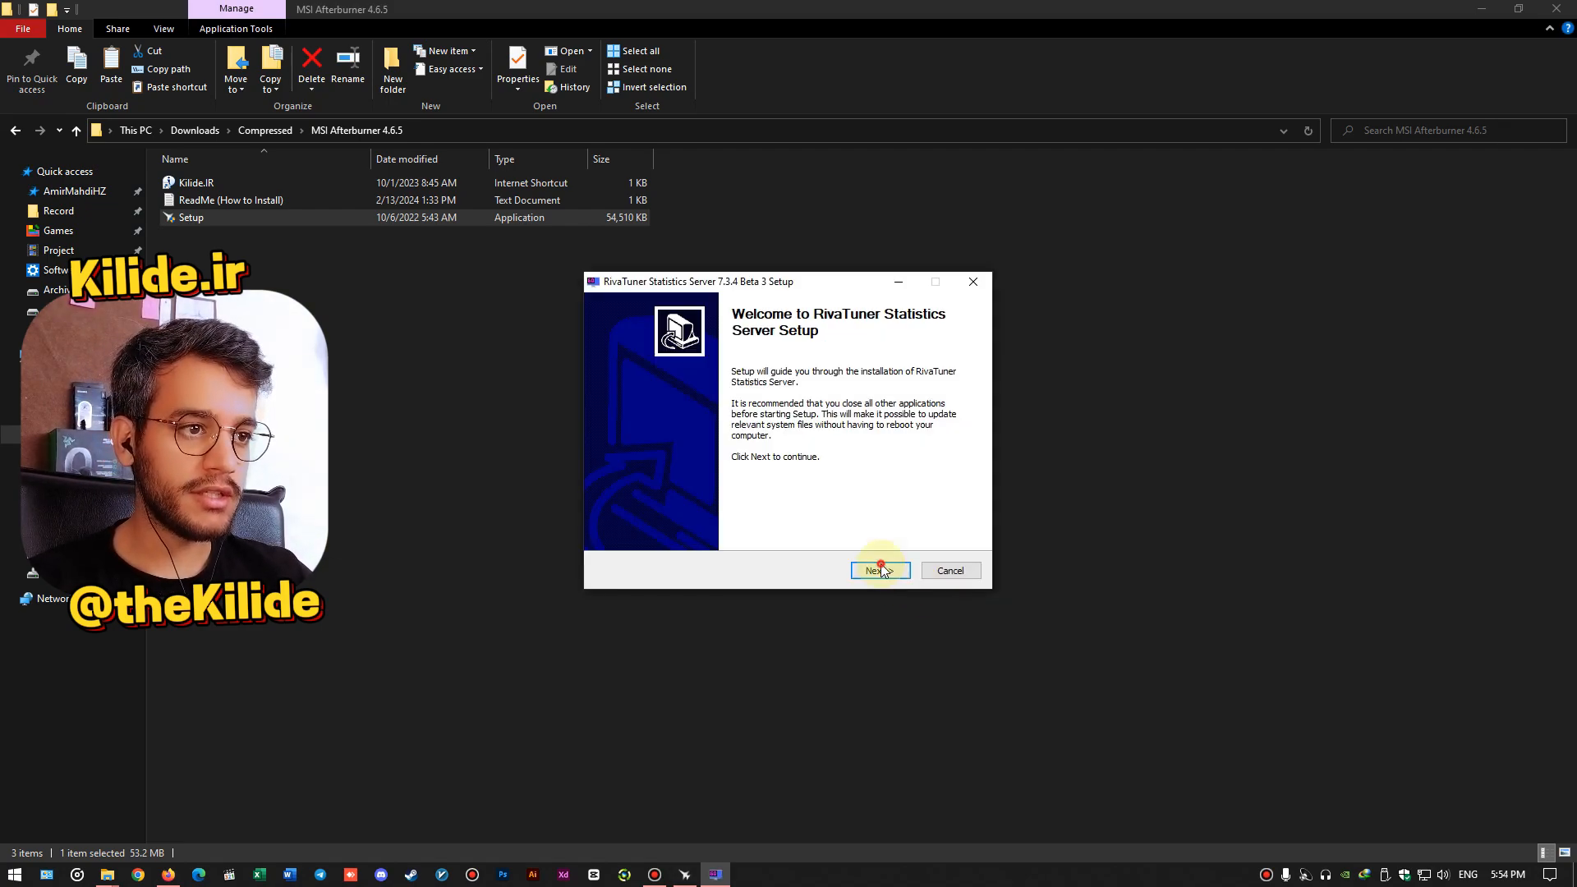
left_click(681, 523)
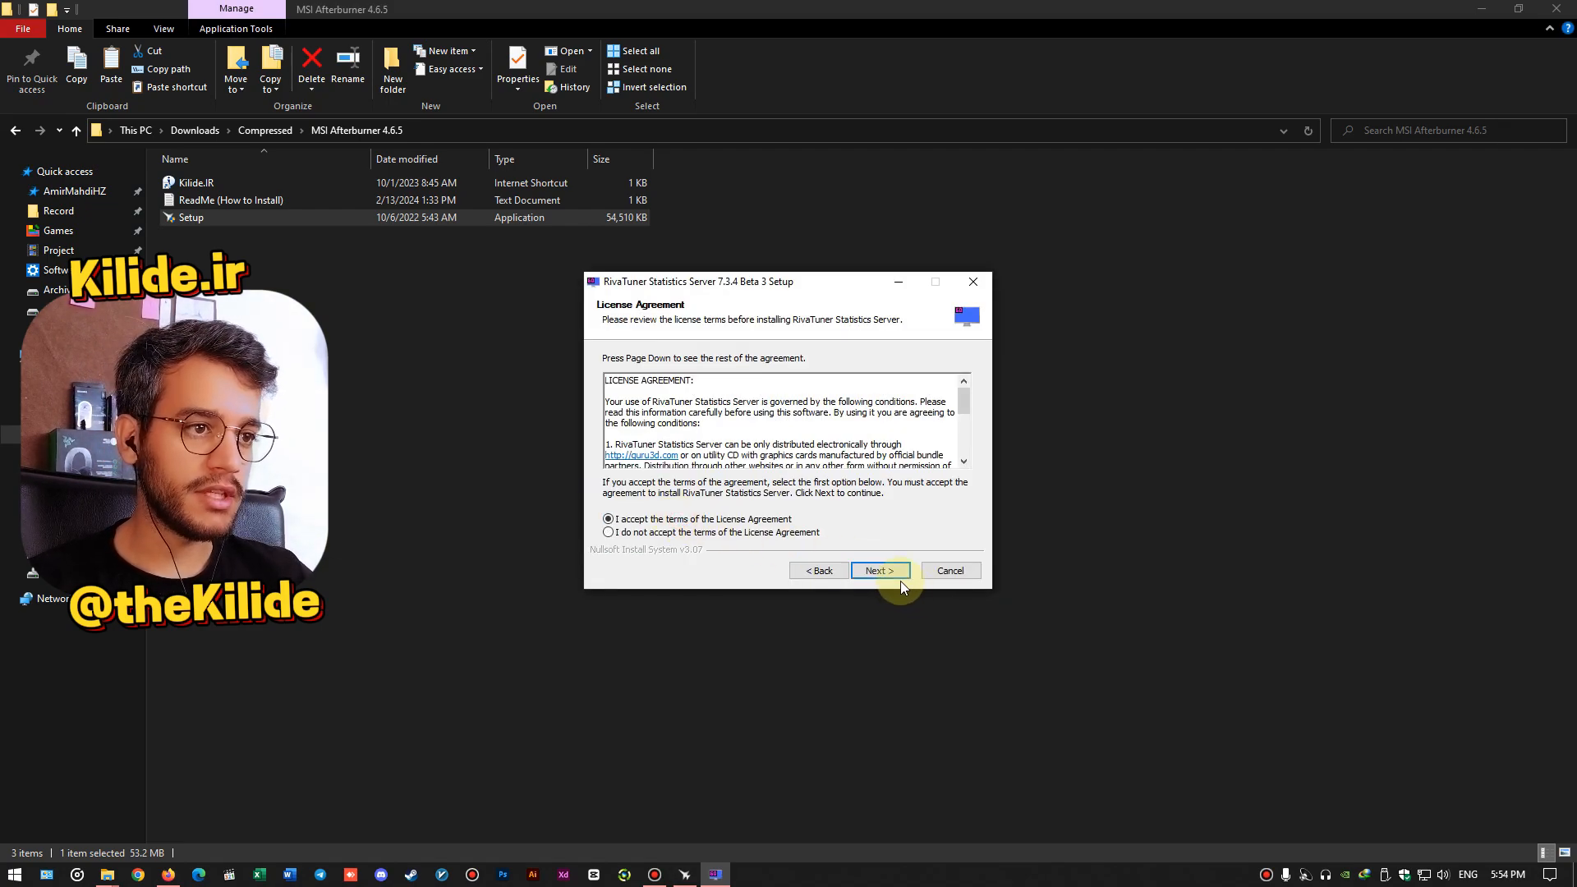
left_click(881, 570)
left_click(881, 570)
left_click(881, 570)
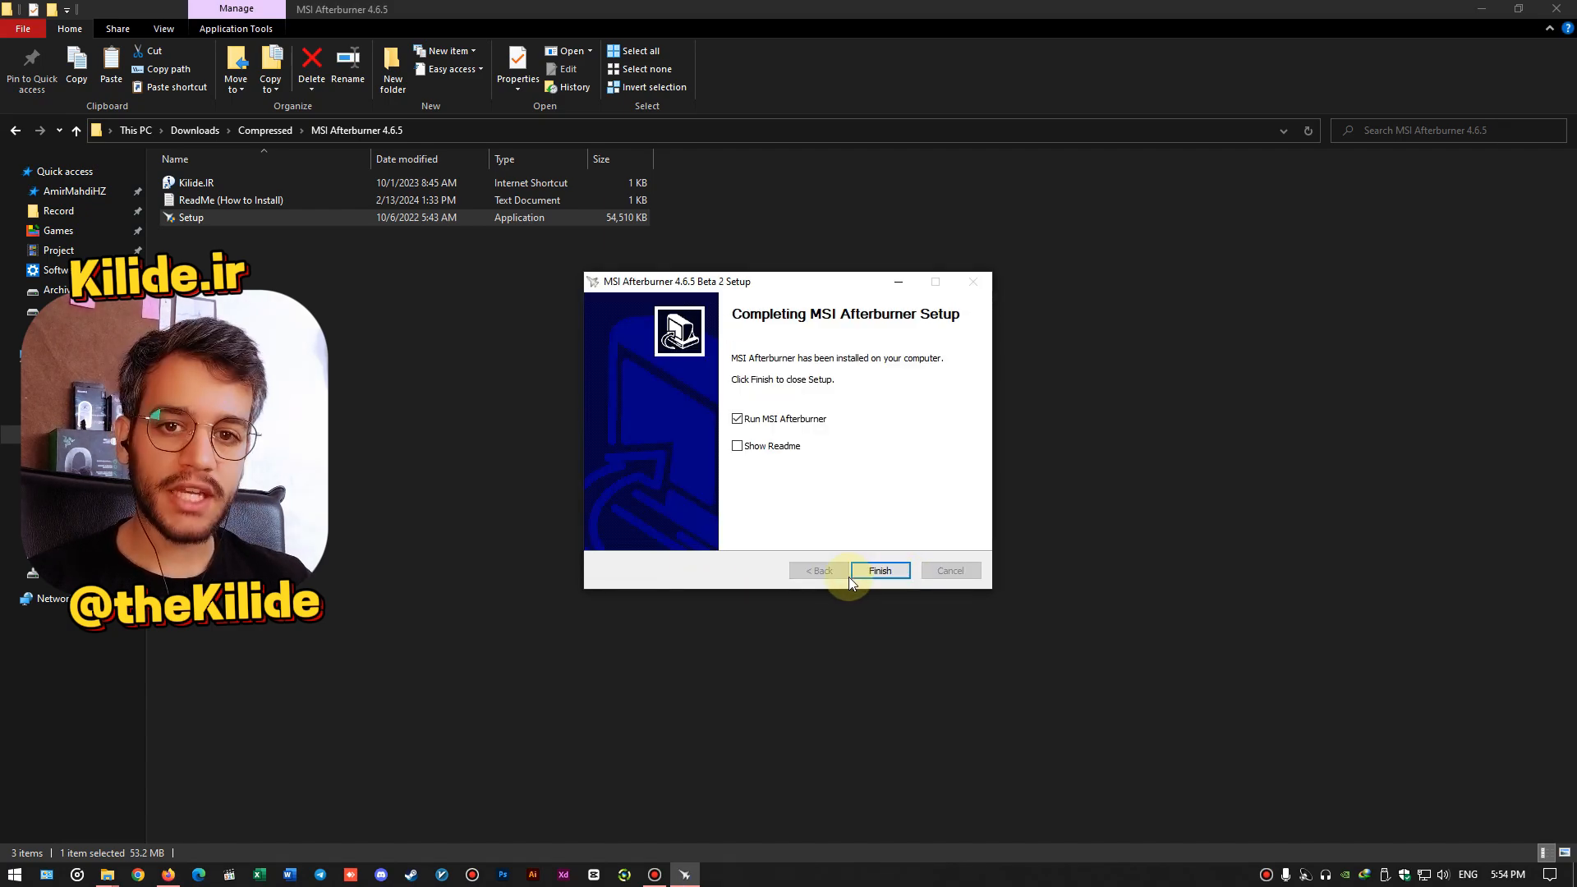
left_click(876, 570)
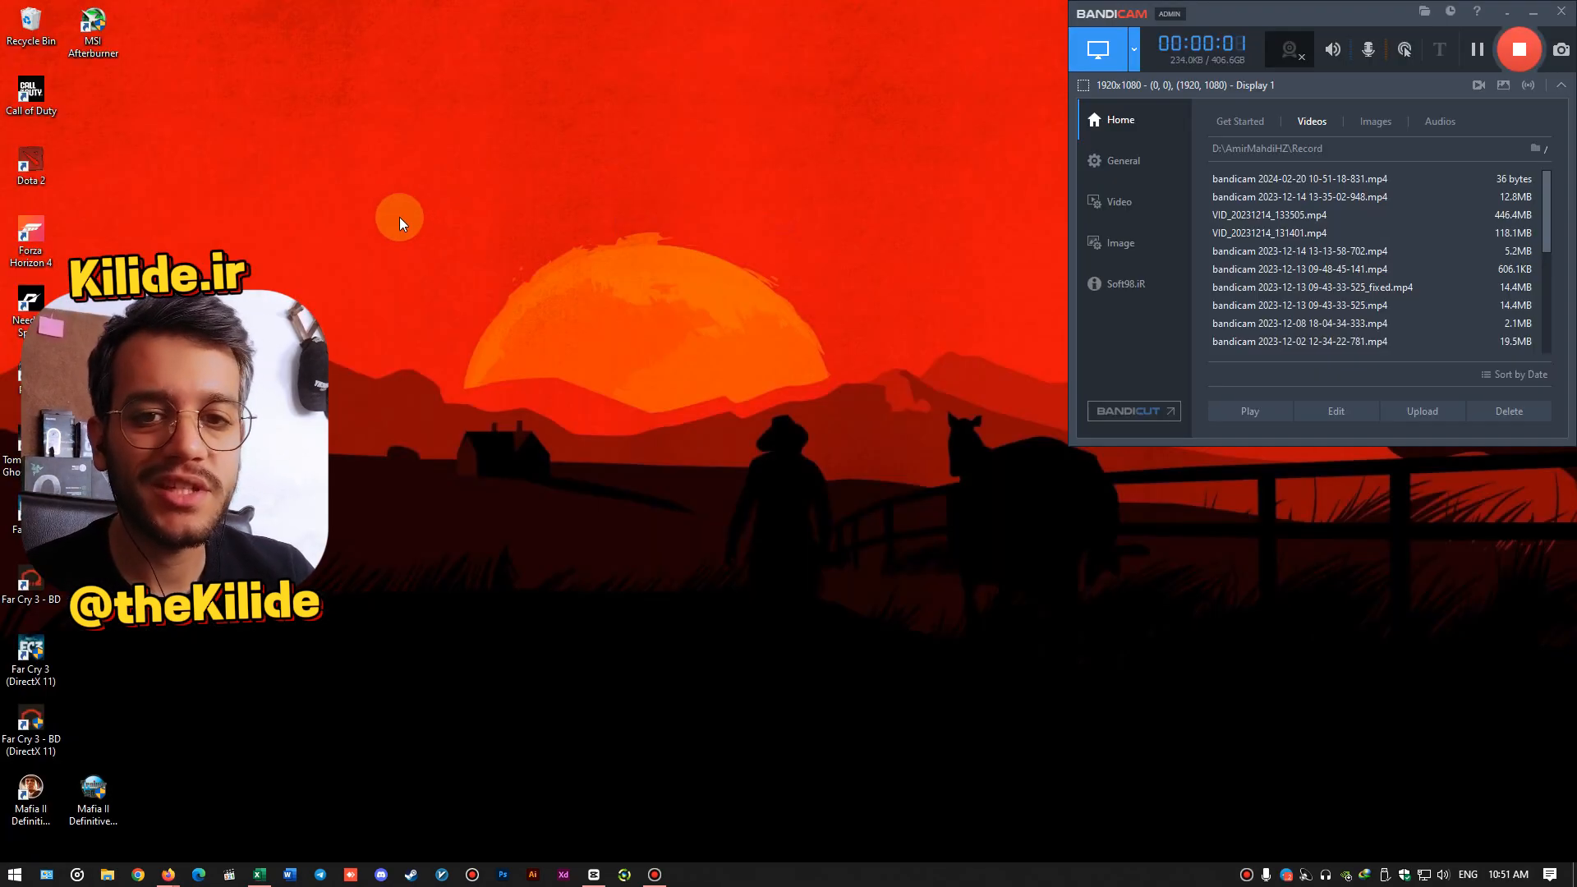
Step: Empty the Recycle Bin and confirm the permanent deletion
right_click(31, 25)
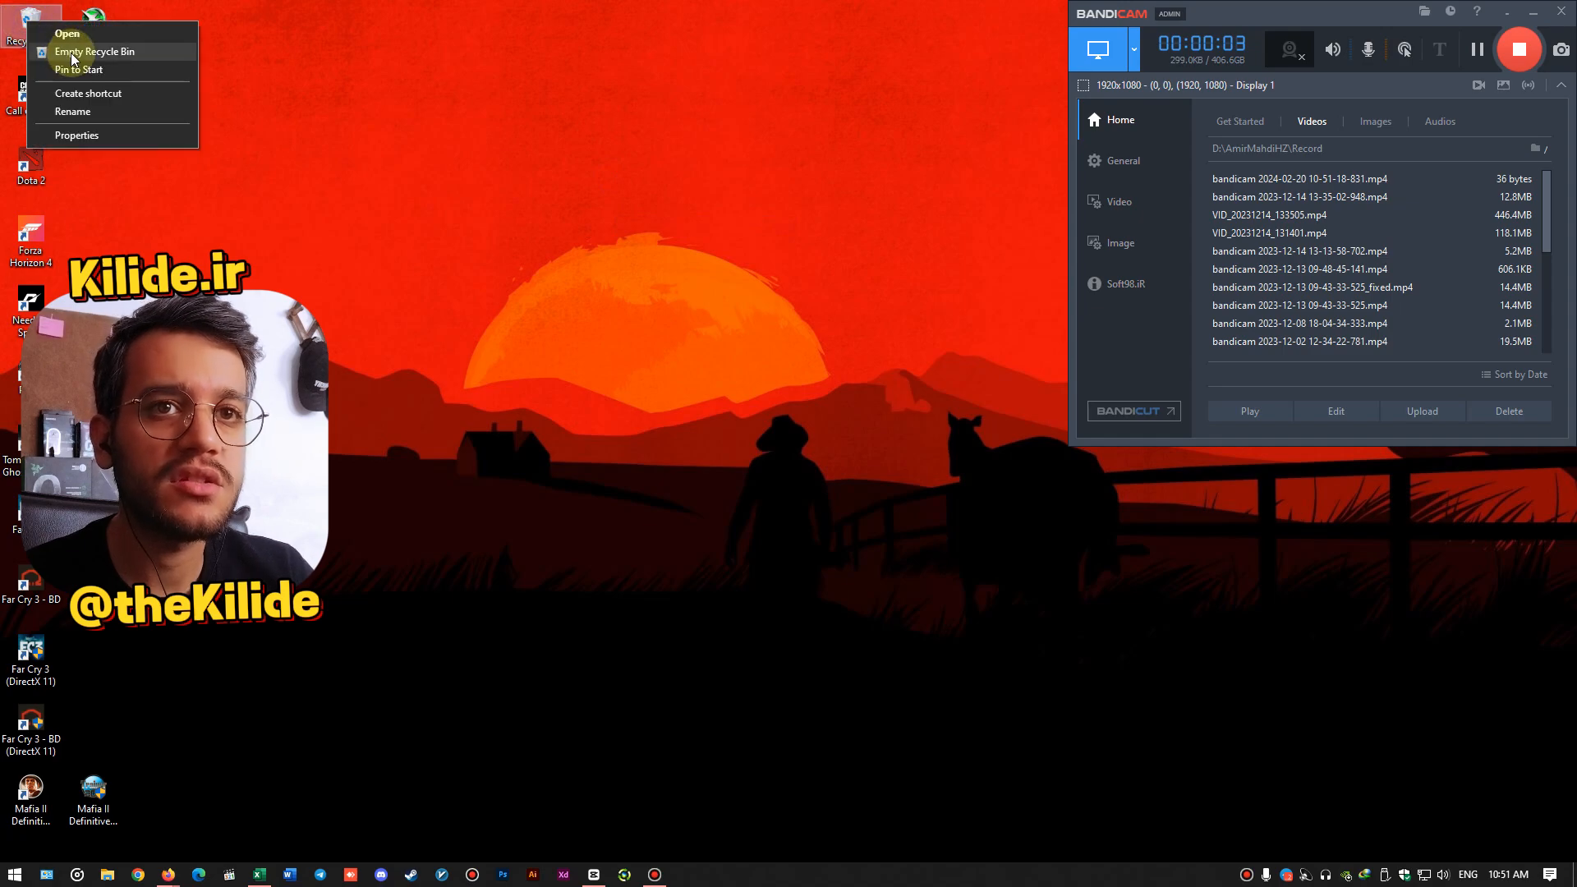
left_click(90, 52)
left_click(847, 508)
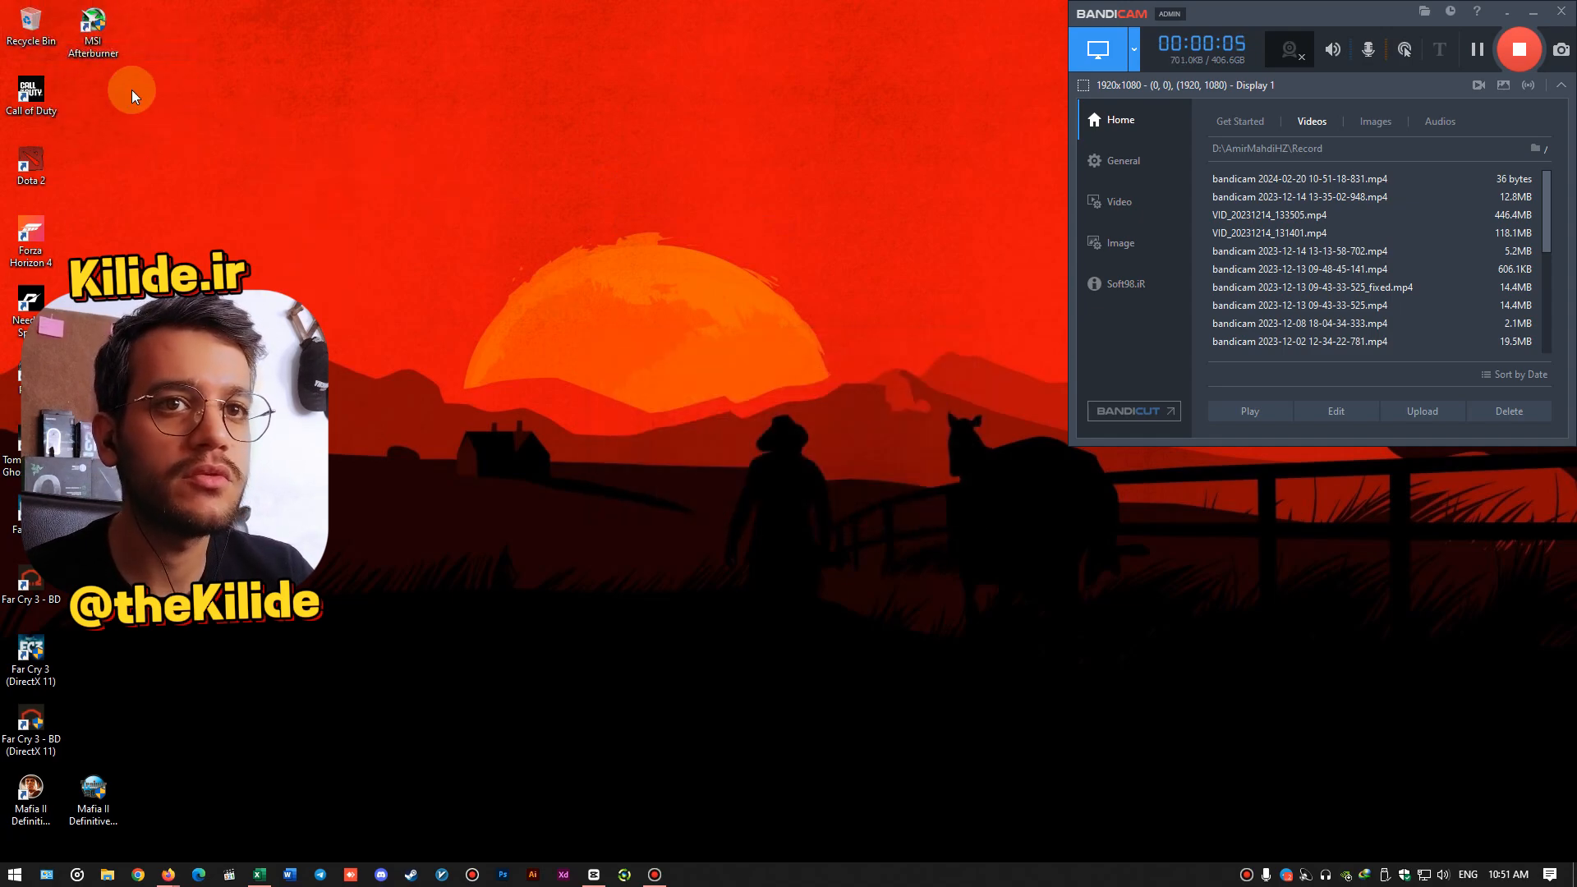
Step: Launch MSI Afterburner from the desktop and minimize the Bandicam recorder window
double_click(96, 48)
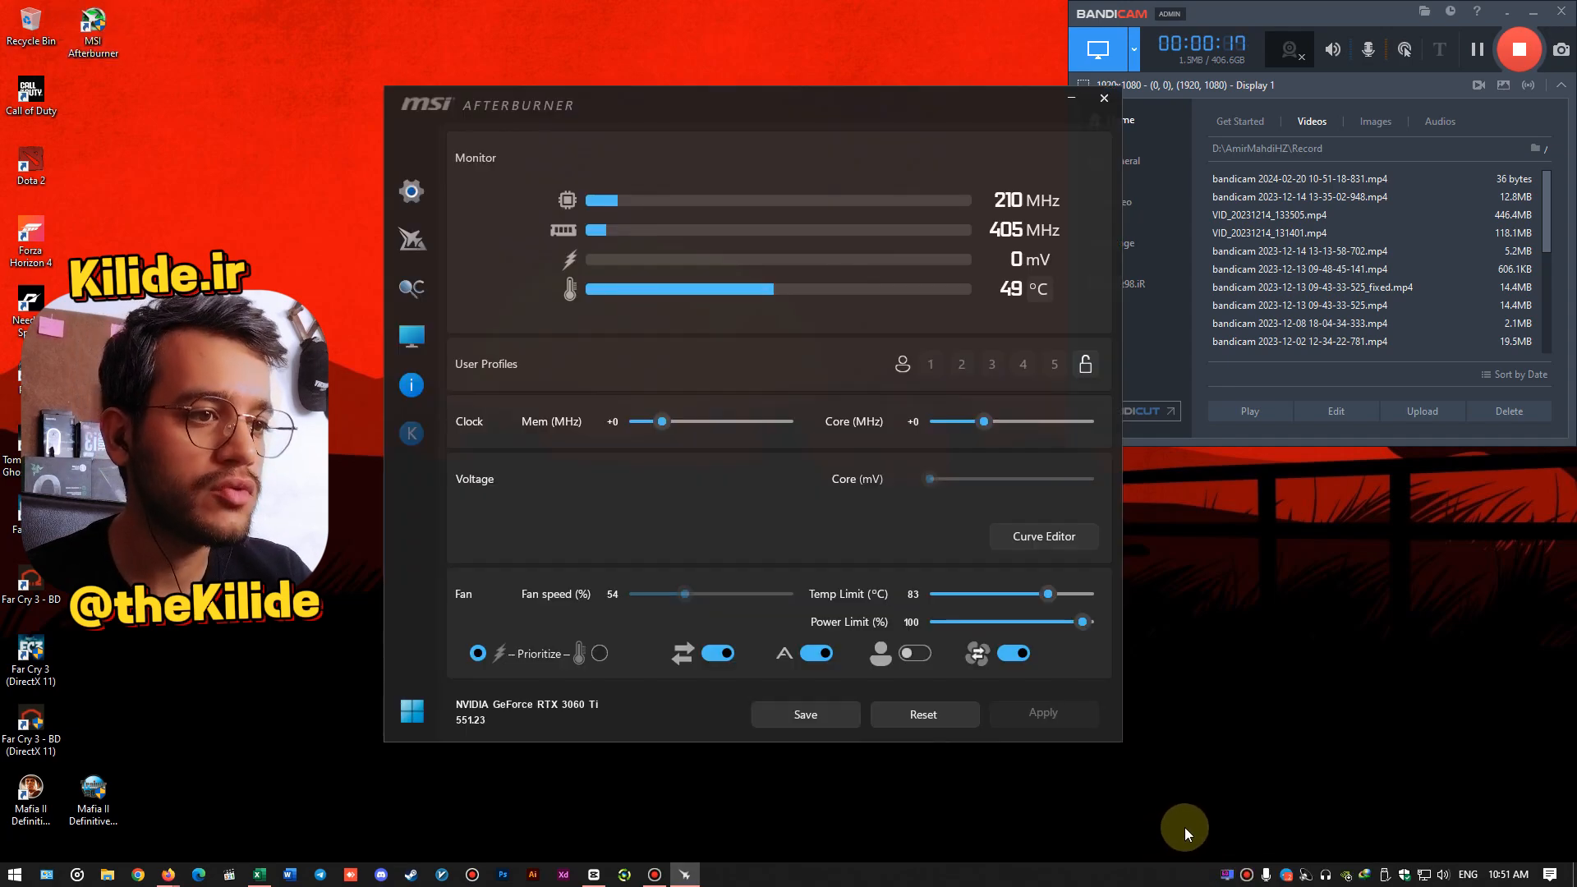
left_click(1533, 12)
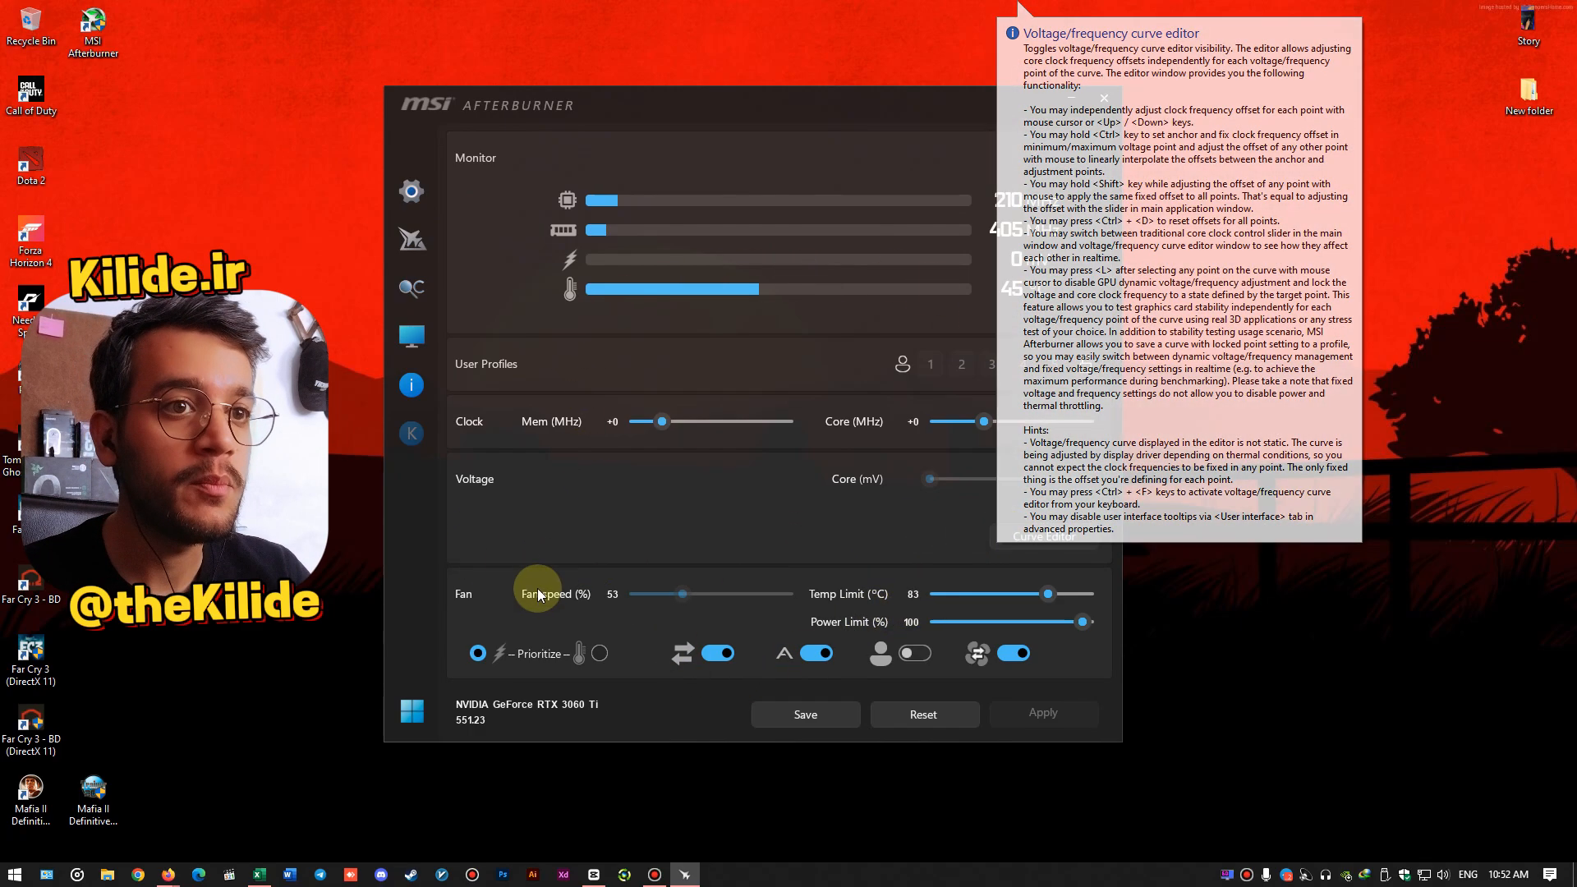
Step: Open the User Interface settings in the MSI Afterburner properties
left_click(412, 200)
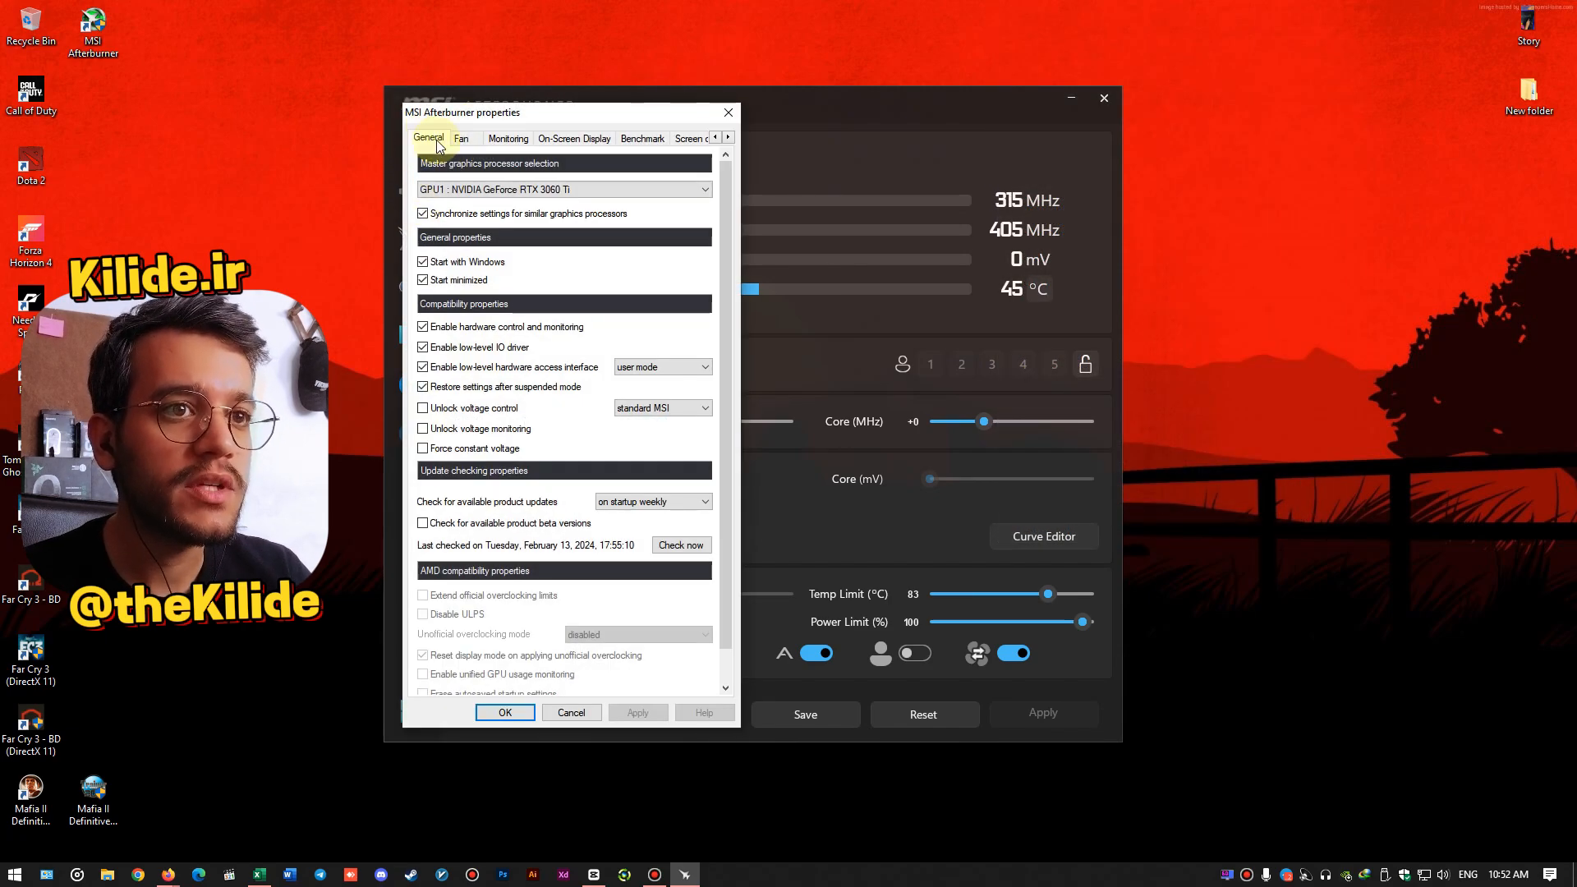
left_click(727, 137)
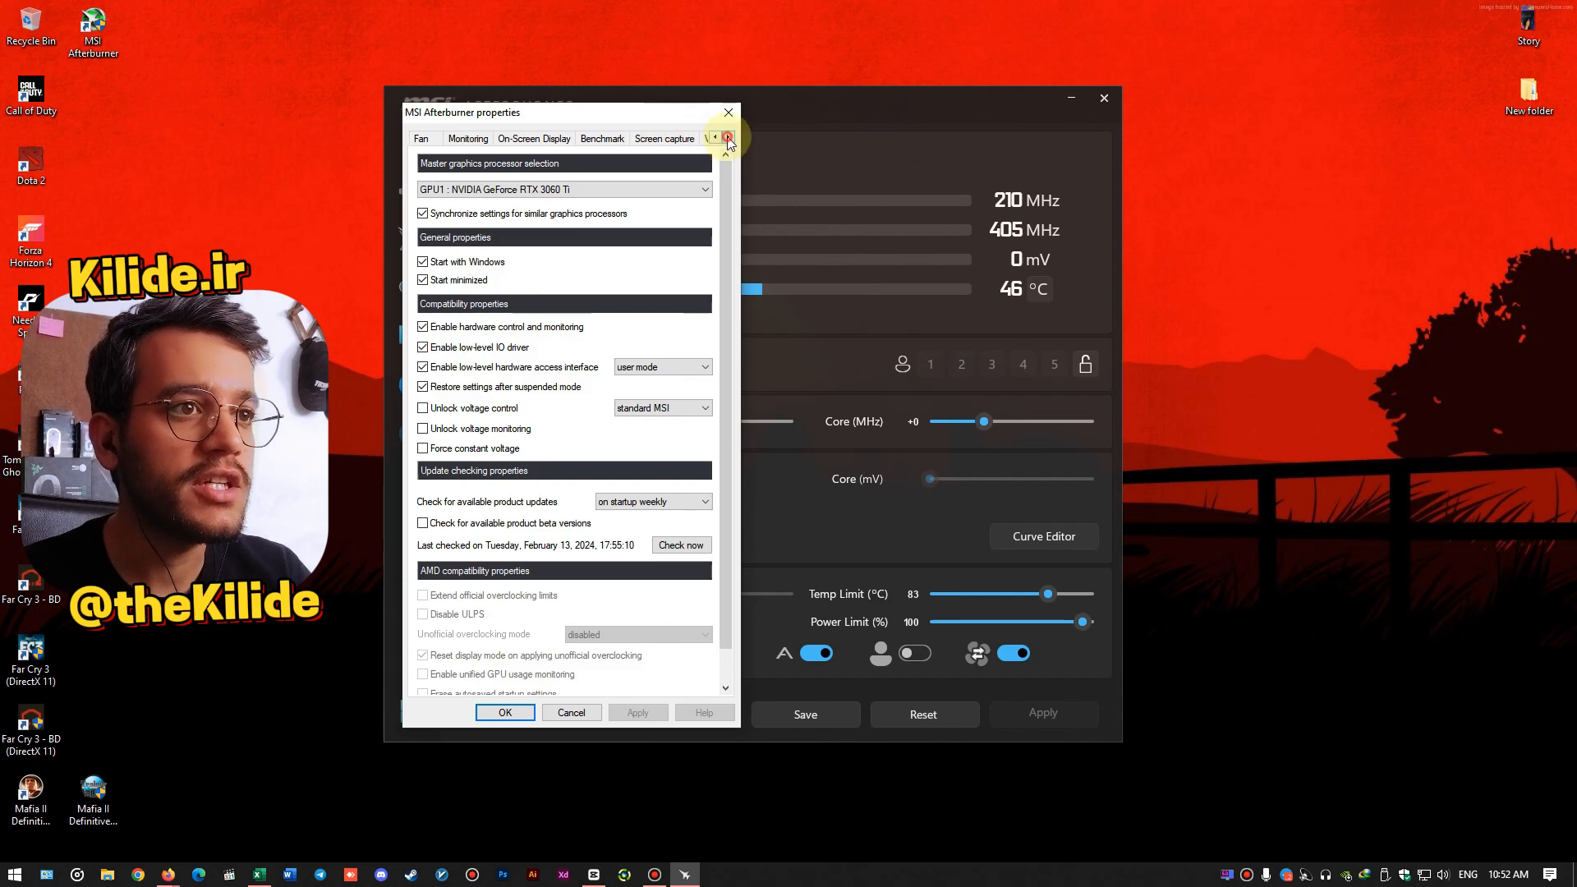
left_click(728, 137)
left_click(728, 137)
left_click(728, 137)
left_click(647, 140)
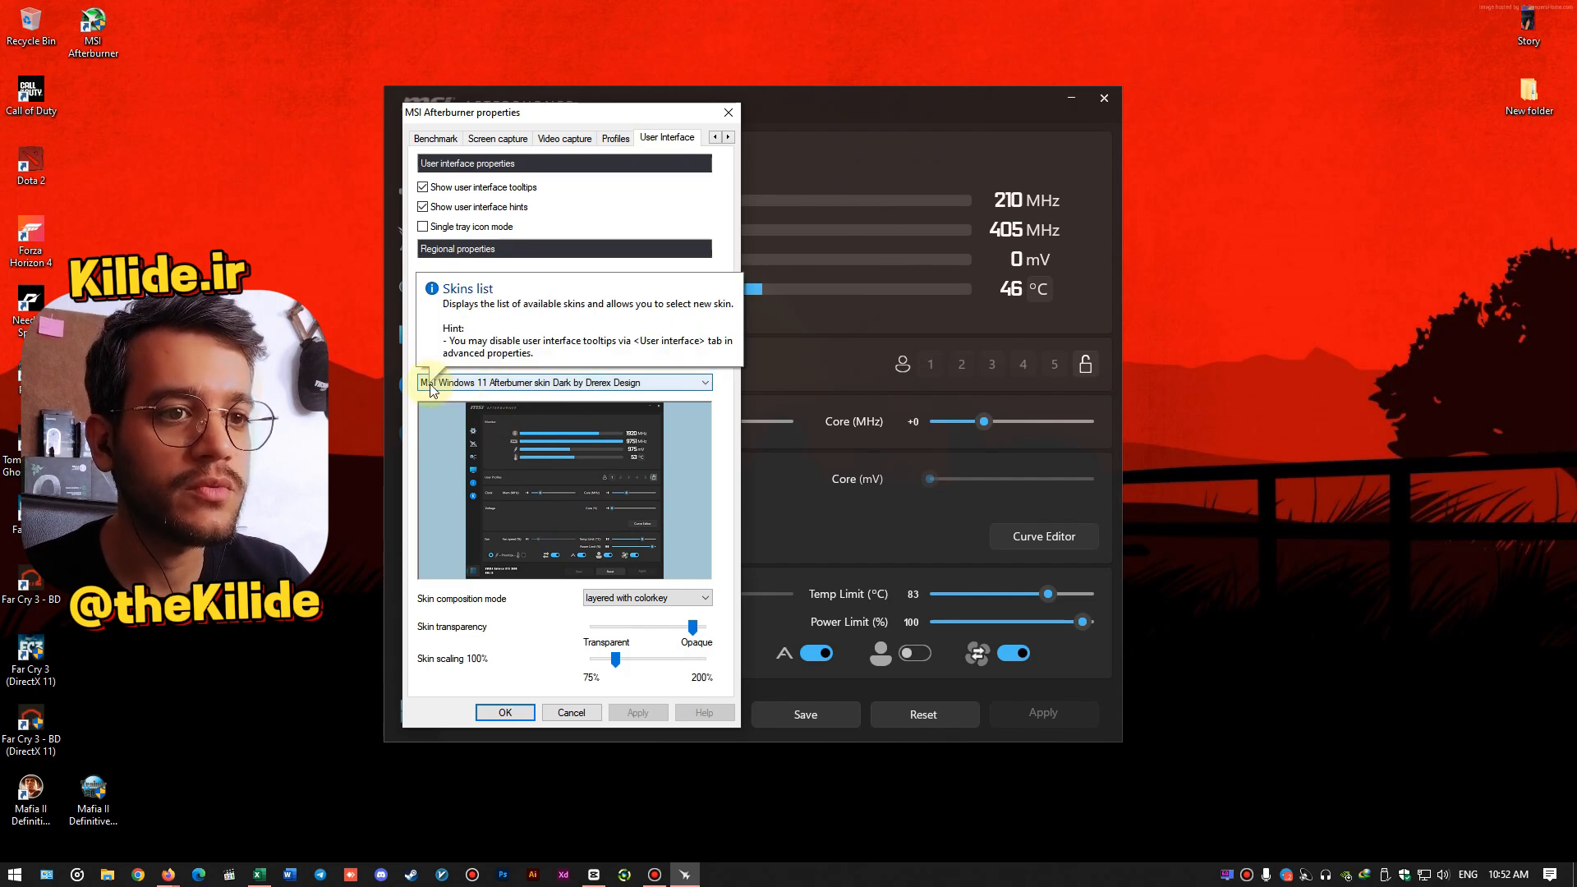
Step: Preview the available interface skins one after another, starting from Default MSI Afterburner v2 skin
left_click(569, 389)
left_click(540, 454)
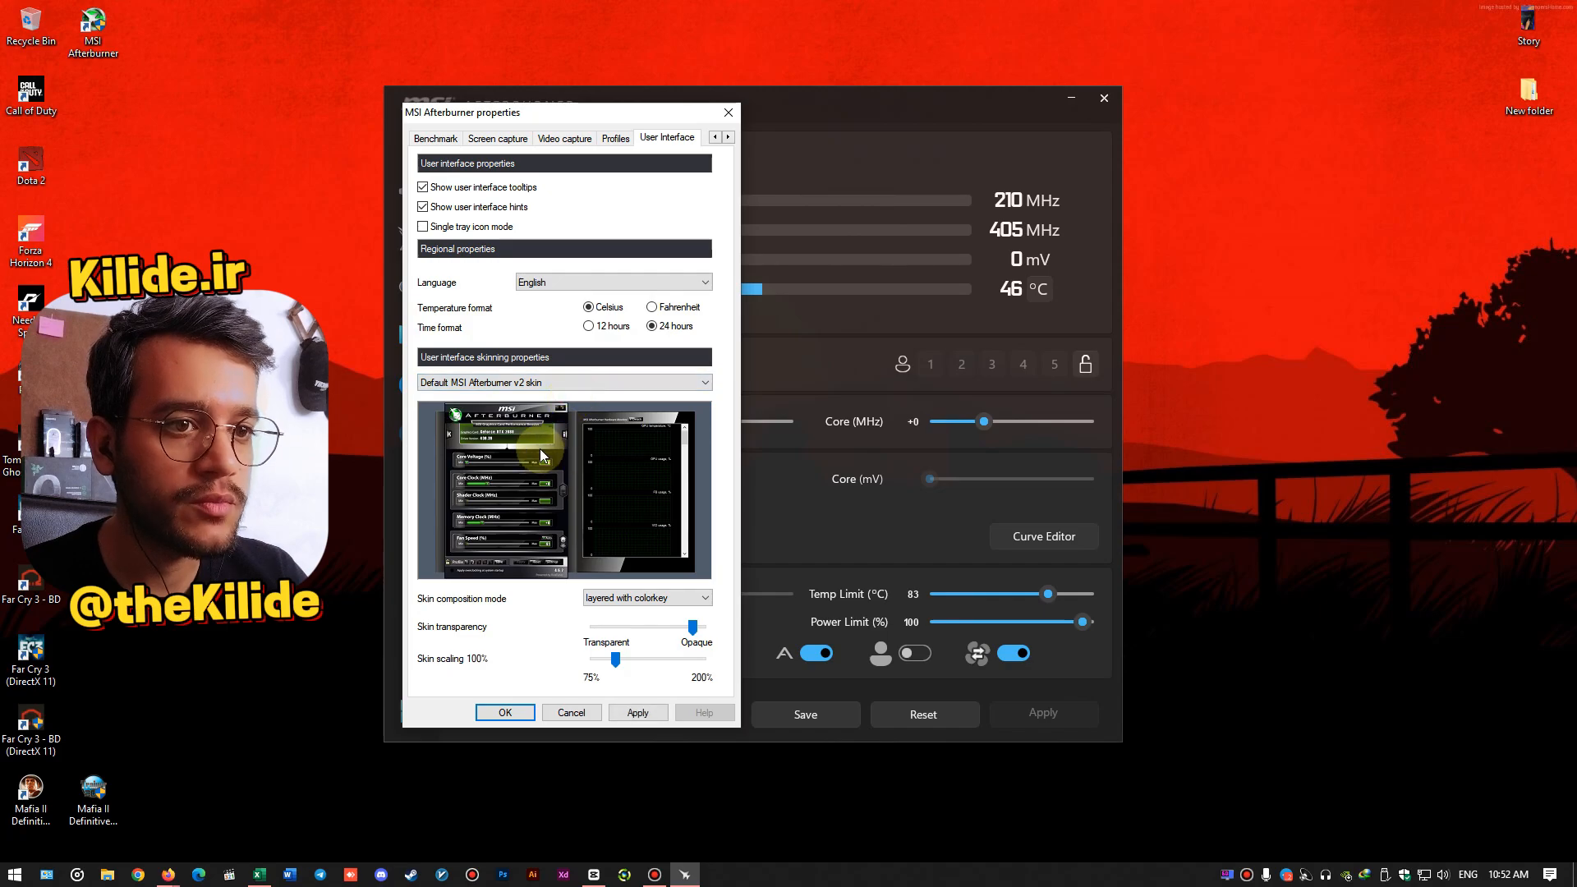
key("Down")
key("Down")
key("Down")
key("Down")
key("Down")
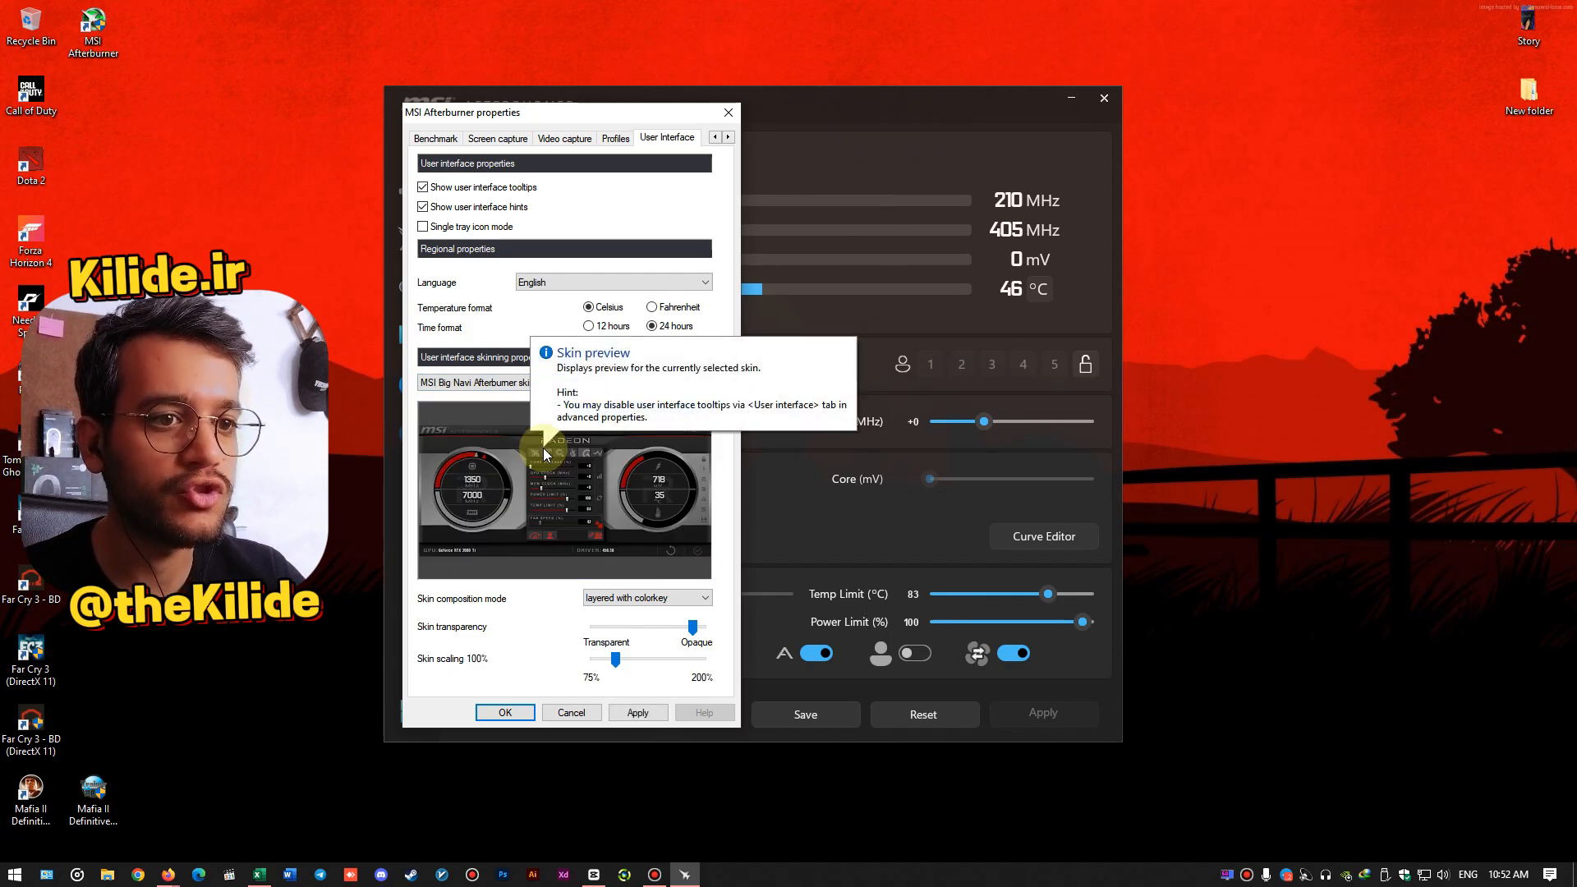
key("Down")
key("Down")
key("Down")
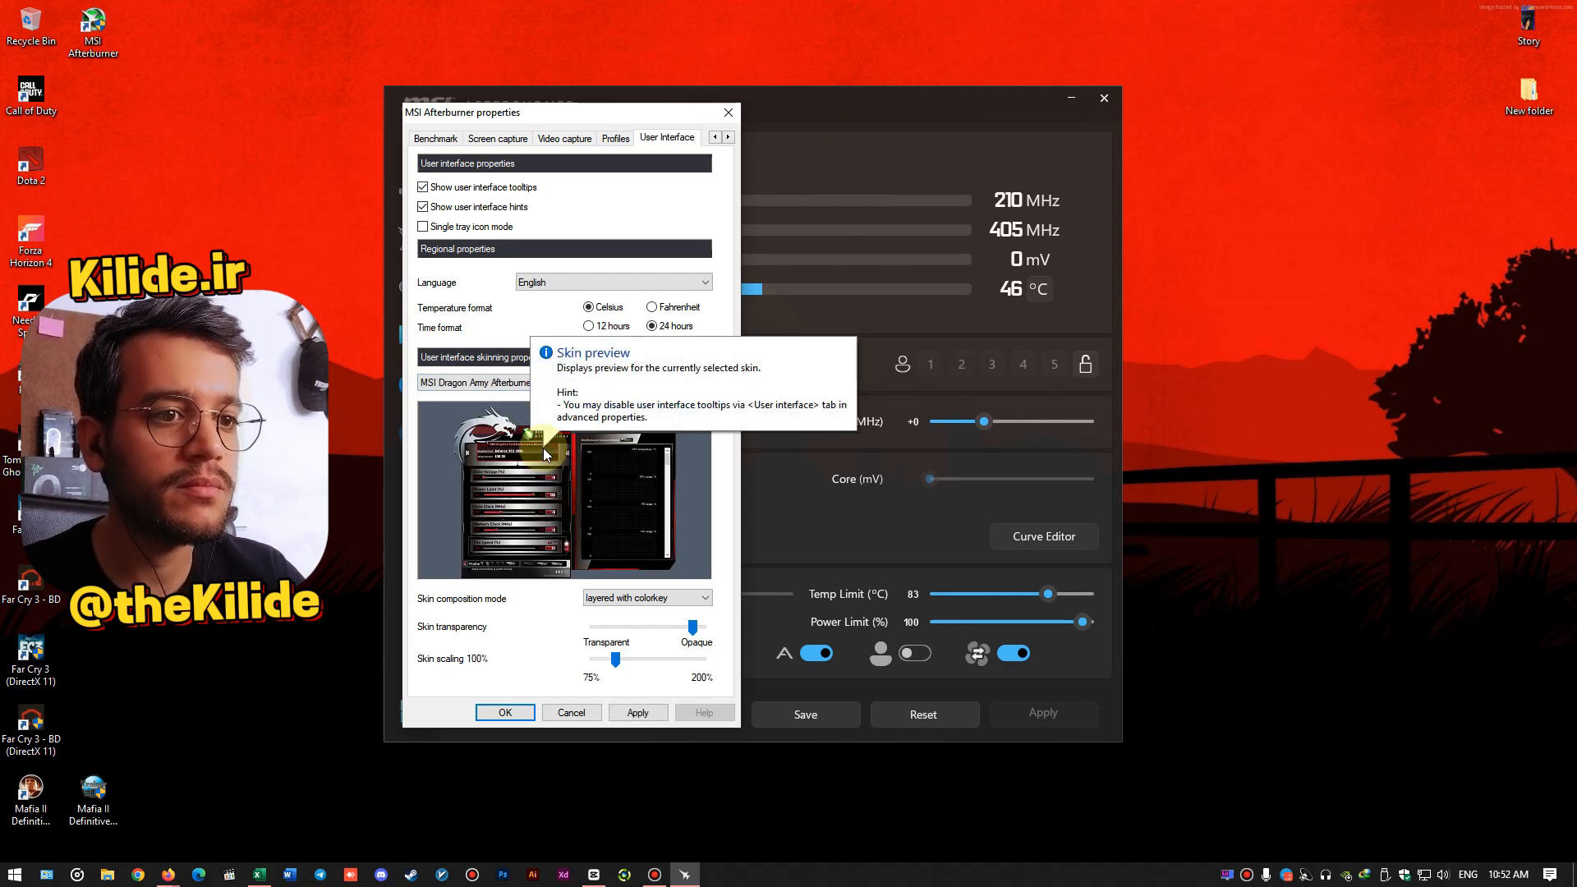
key("Down")
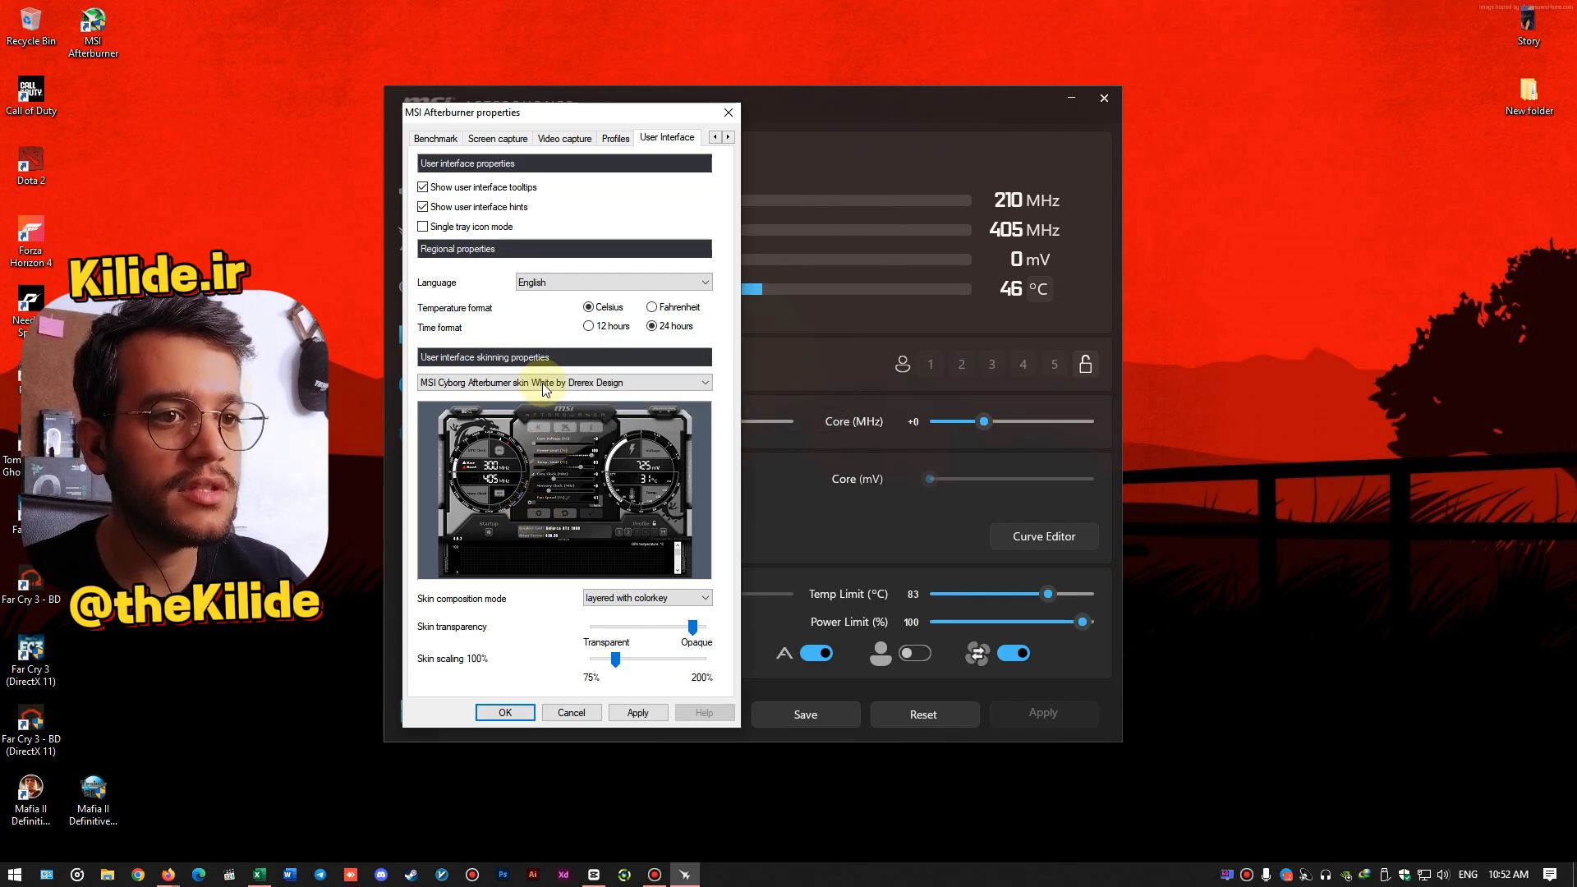
Step: Set the interface skin to MSI Windows 11 Afterburner skin Dark by Drerex Design and confirm the properties
left_click(543, 386)
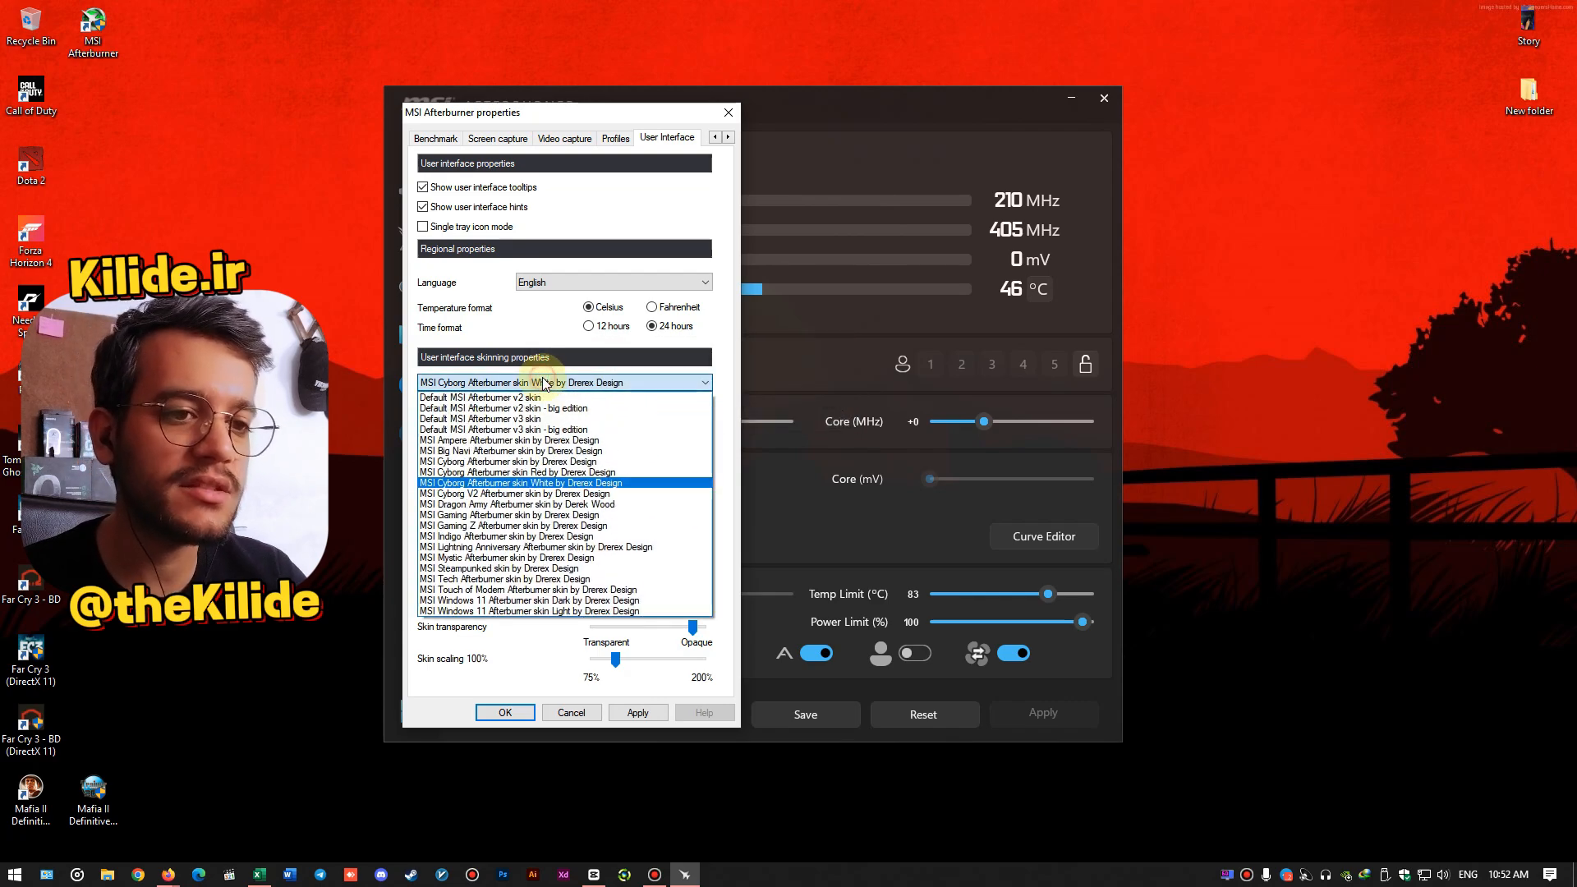
left_click(542, 600)
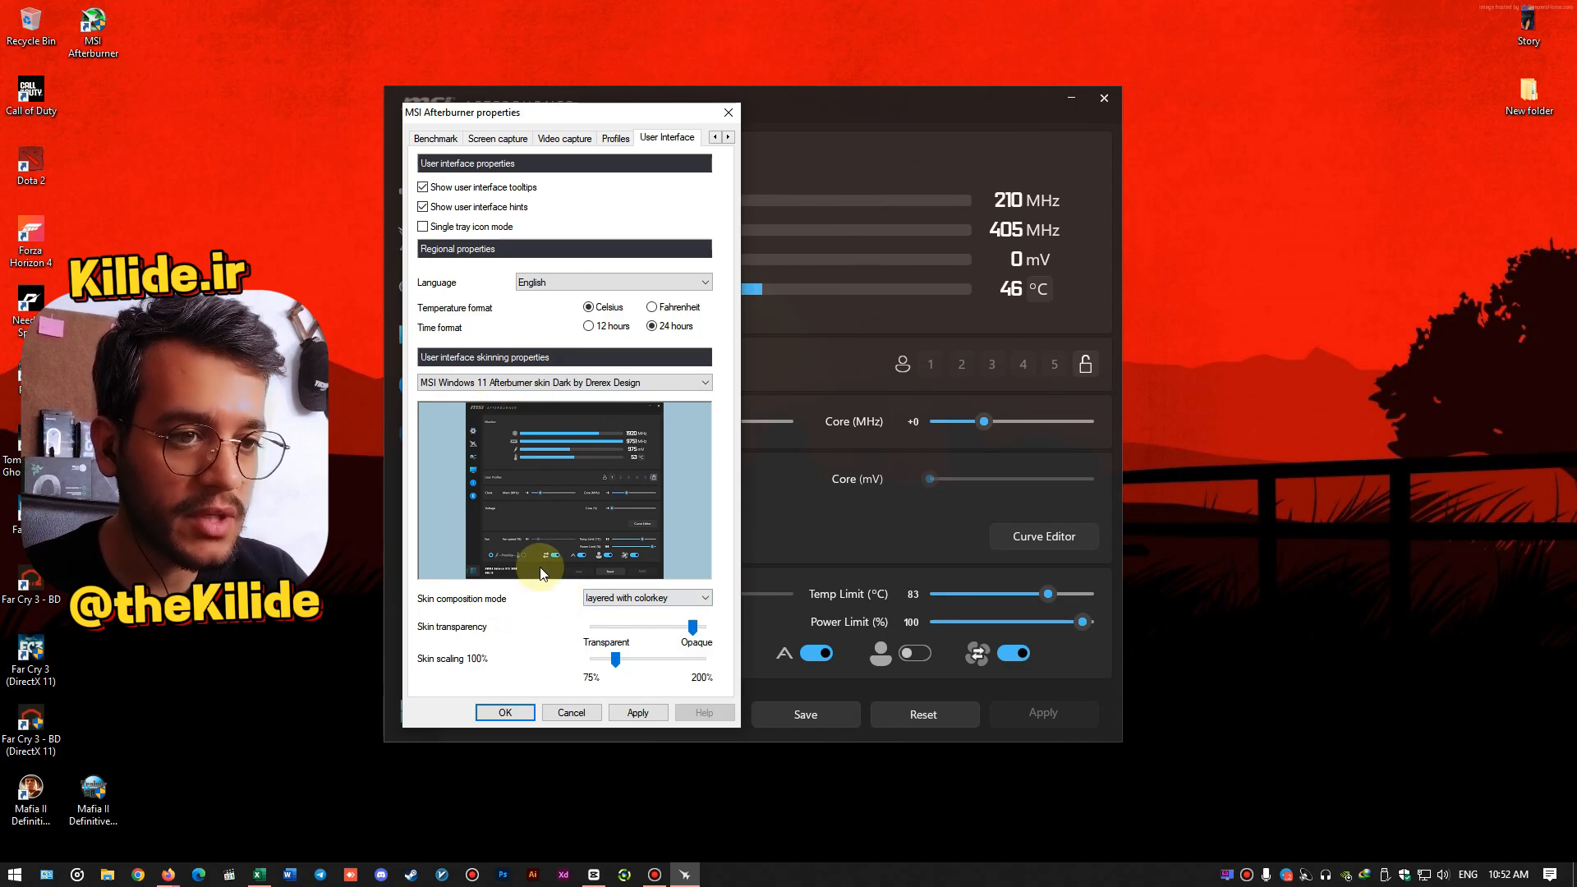
left_click(494, 713)
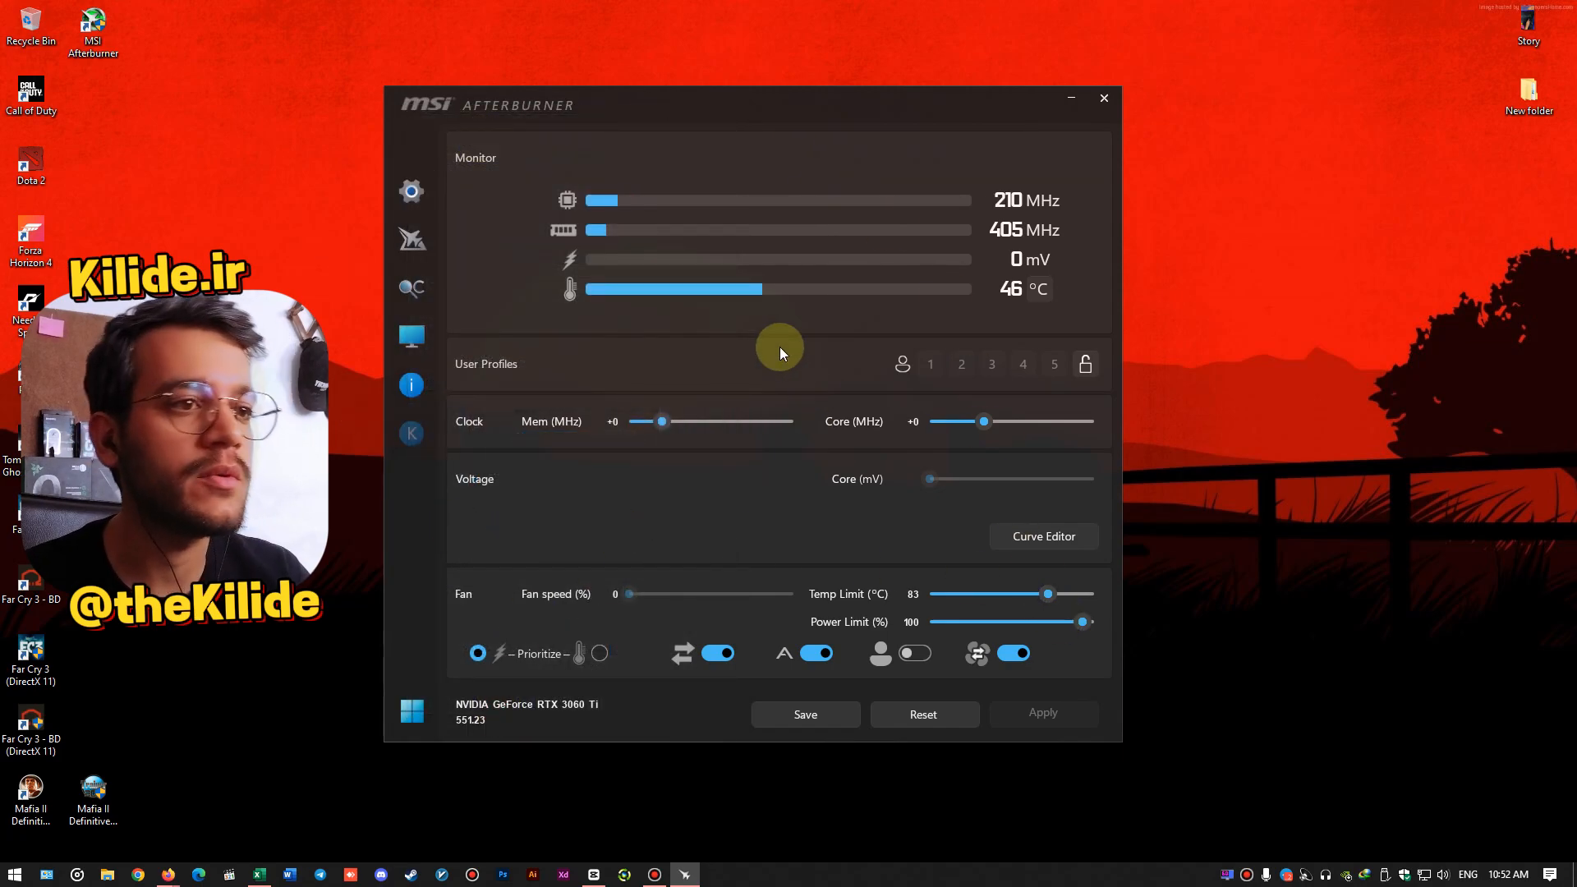
Step: Open the hardware monitoring settings in the MSI Afterburner properties
left_click(411, 191)
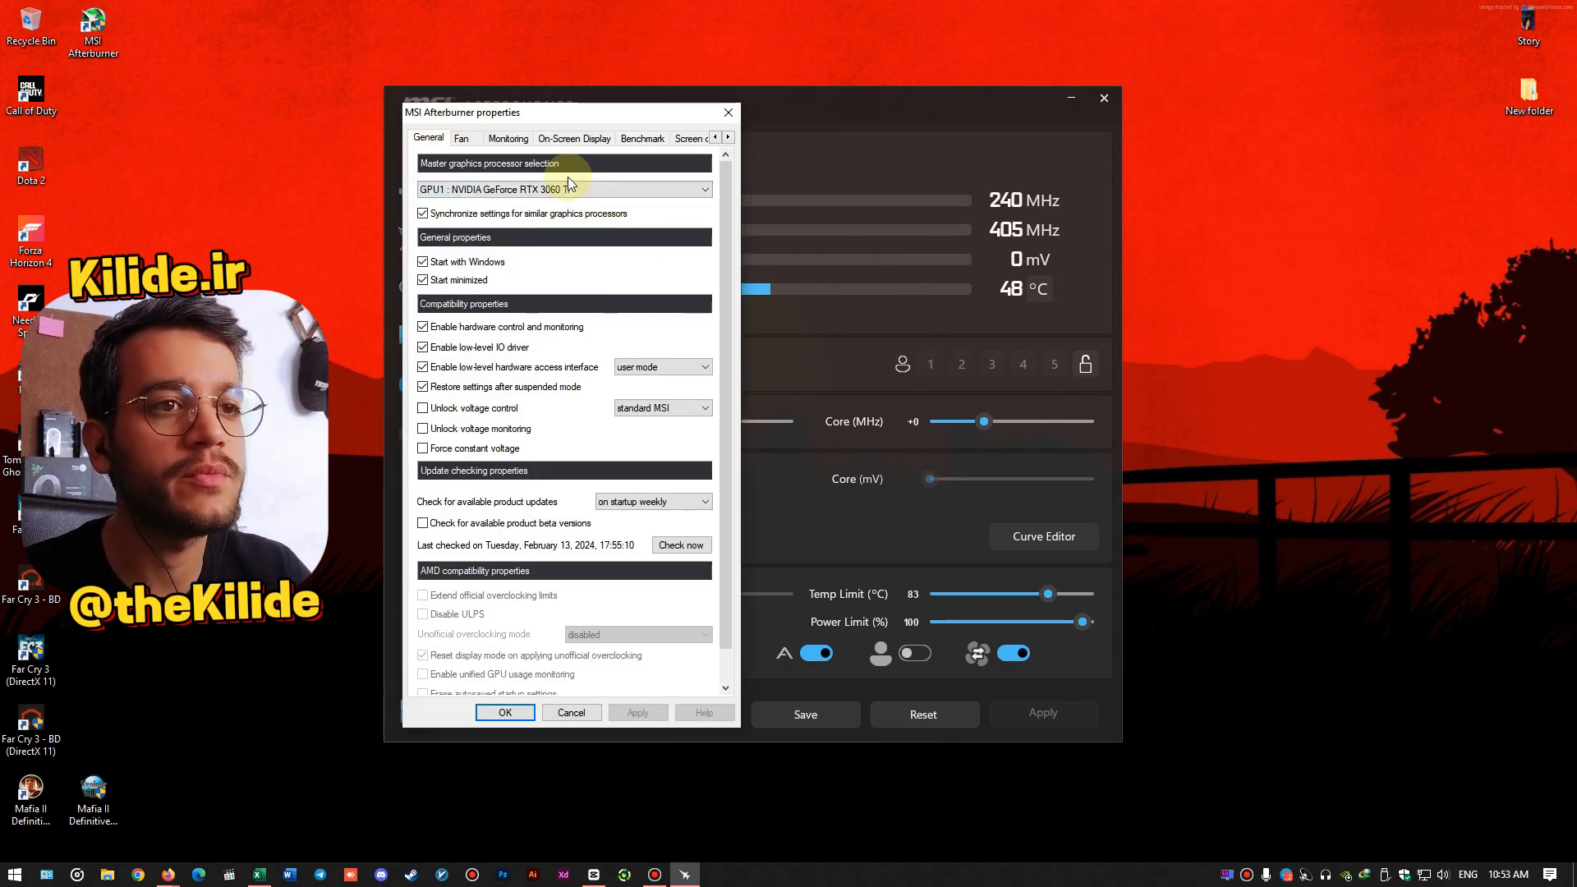
left_click(502, 141)
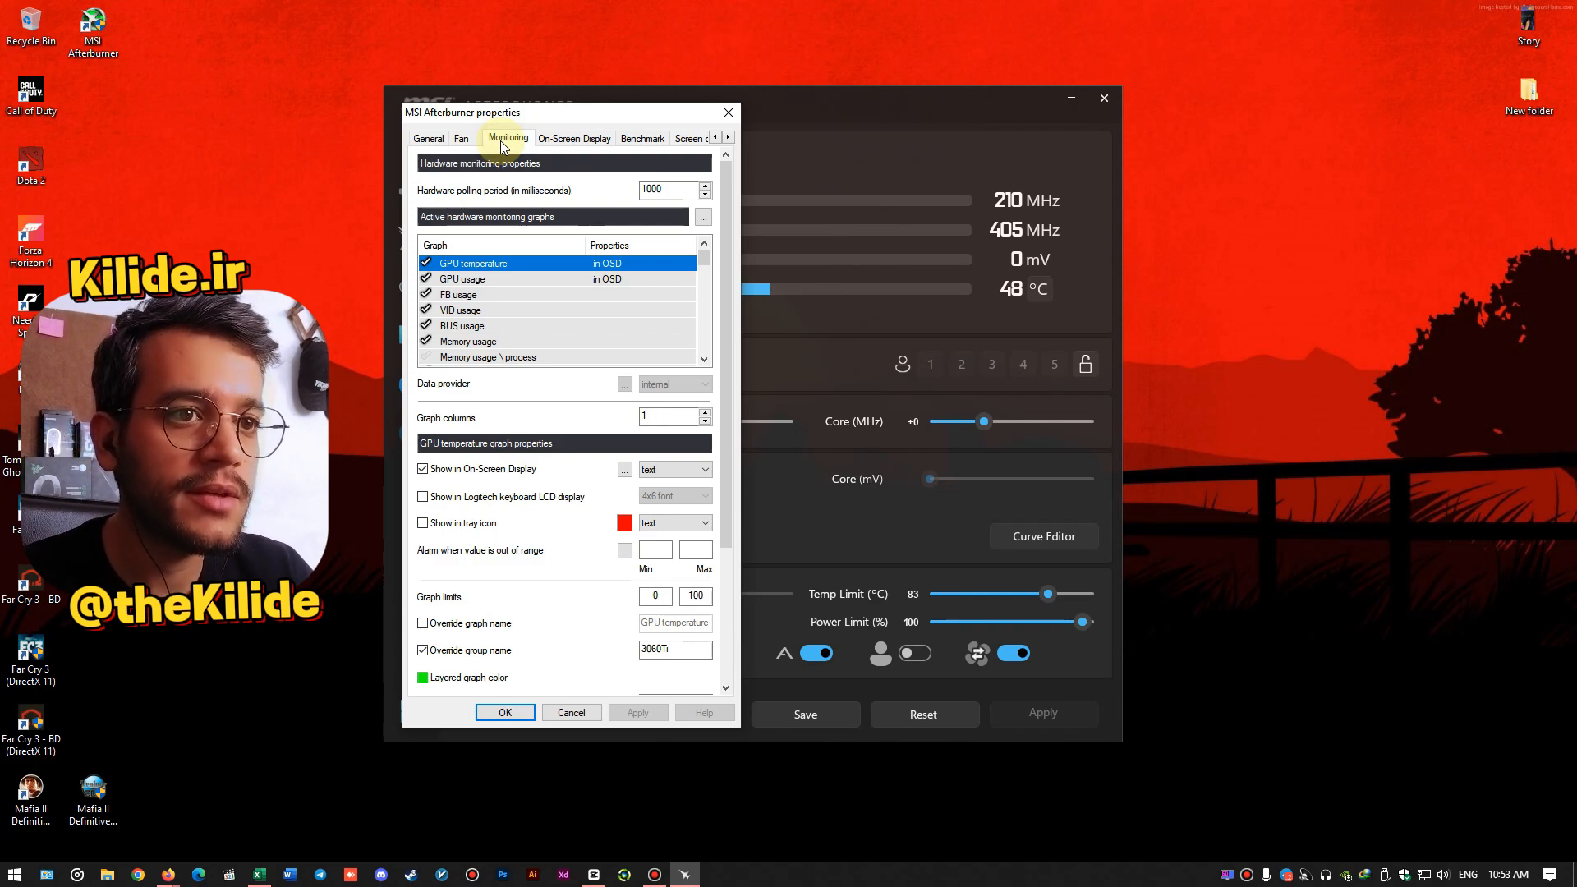
mouse_move(698, 262)
left_mouse_down()
mouse_move(707, 348)
mouse_move(710, 253)
left_mouse_up()
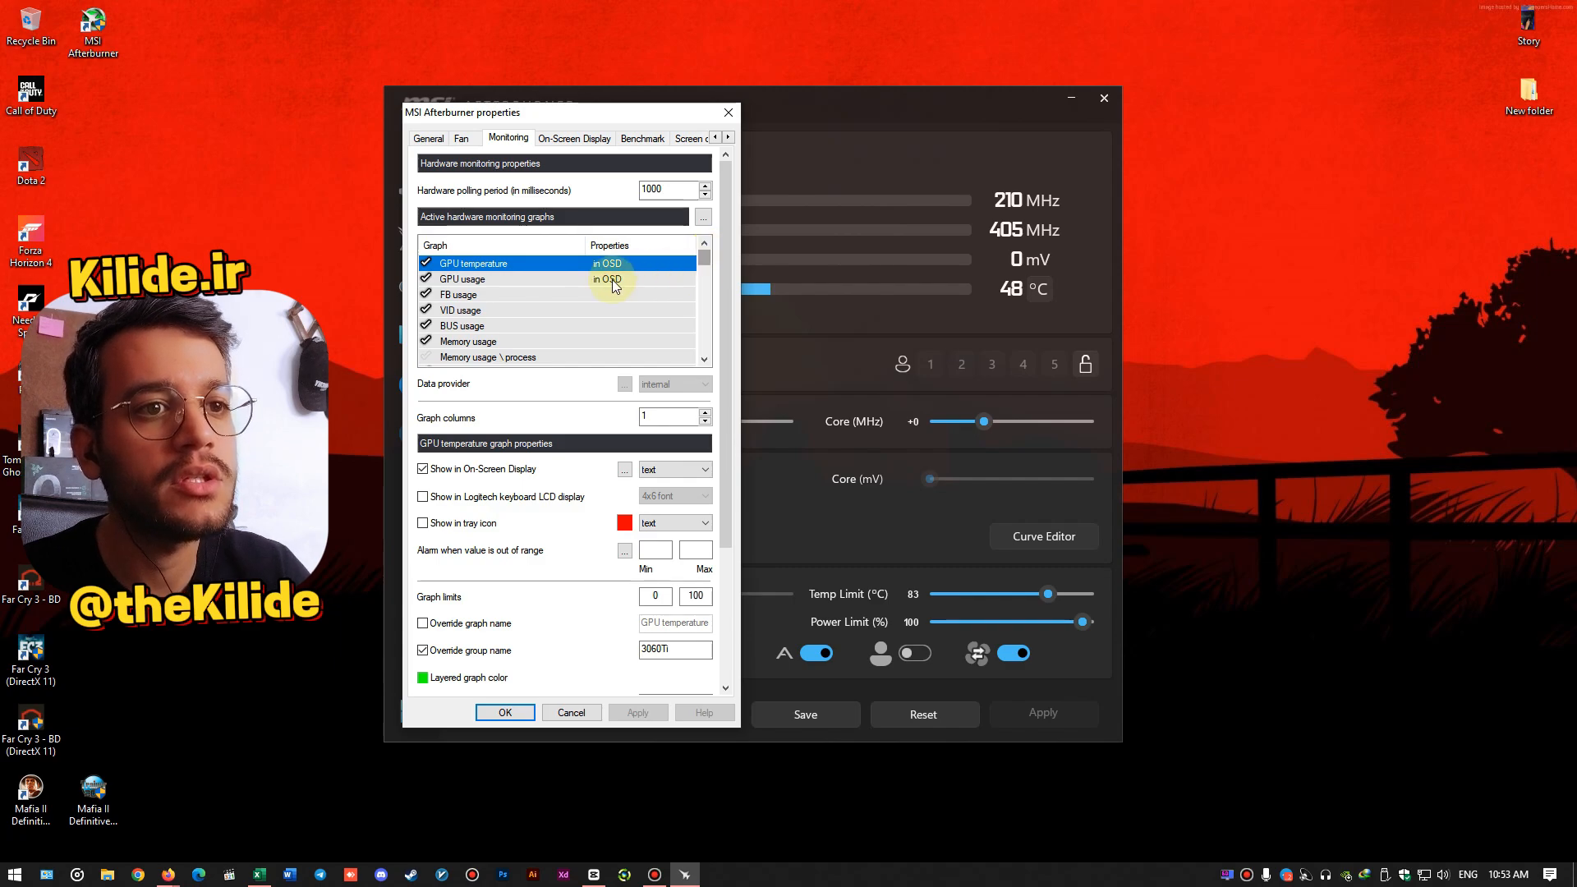
Step: Toggle the GPU temperature graph off and on, and try disabling its Show in On-Screen Display option
left_click(425, 264)
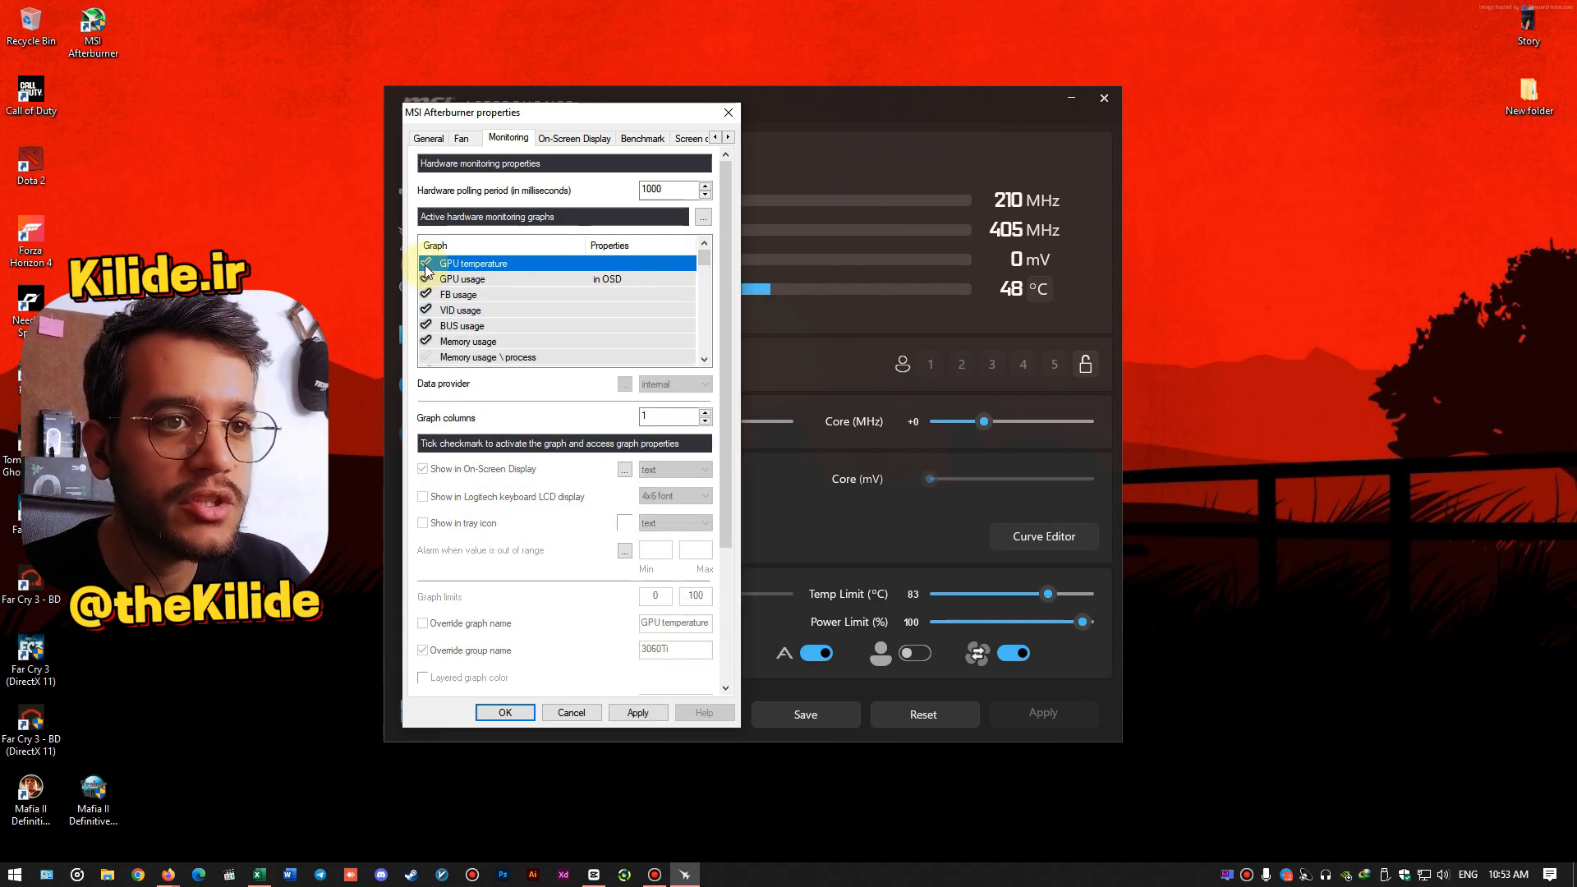
left_click(425, 265)
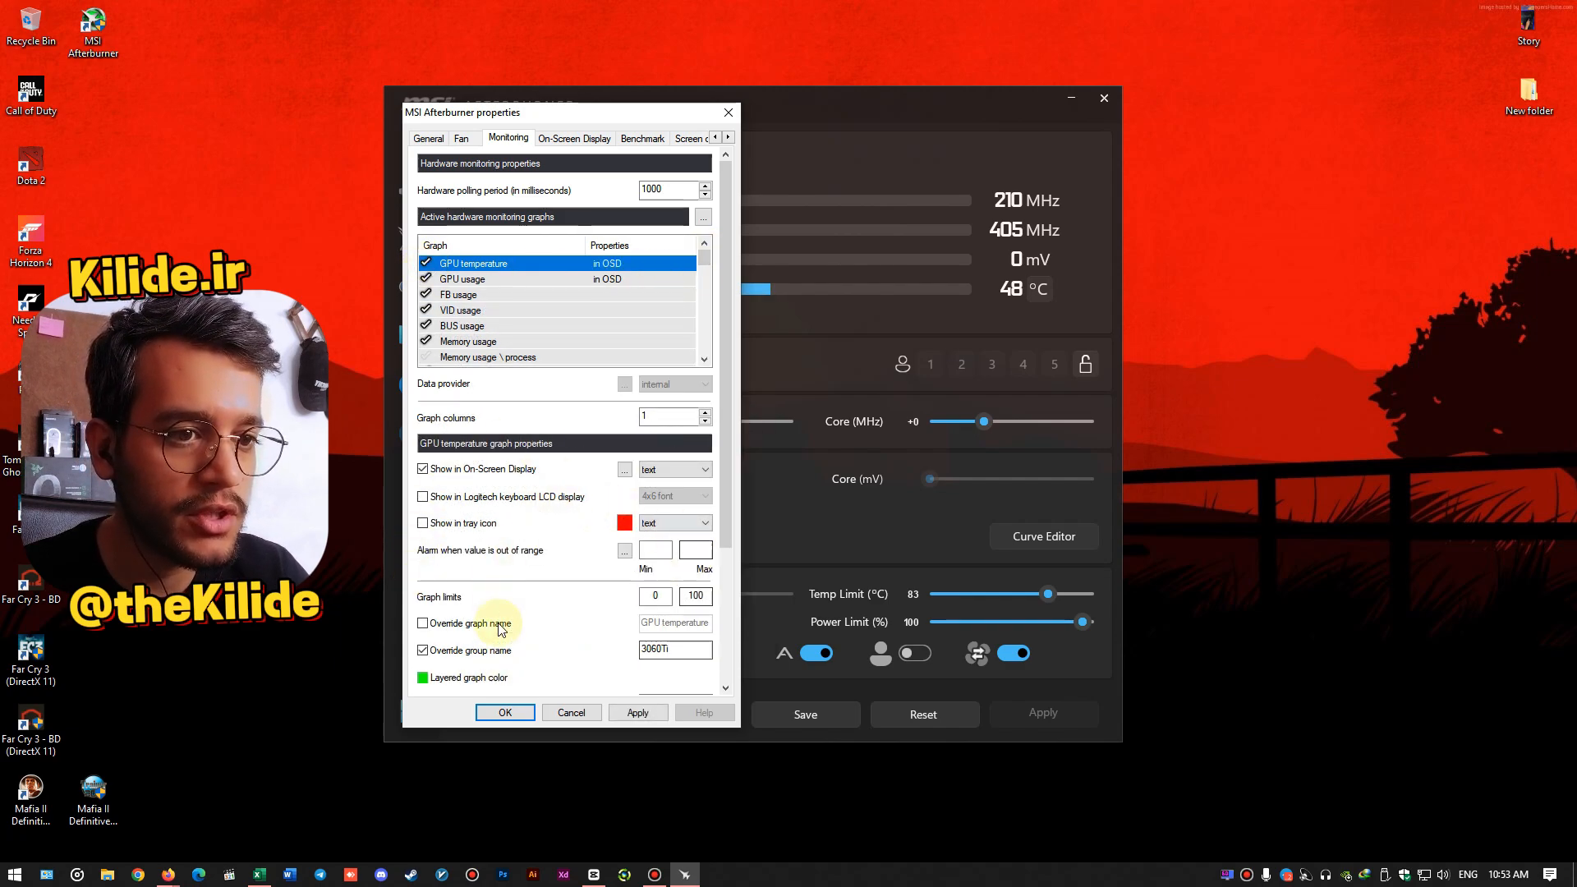
left_click(425, 264)
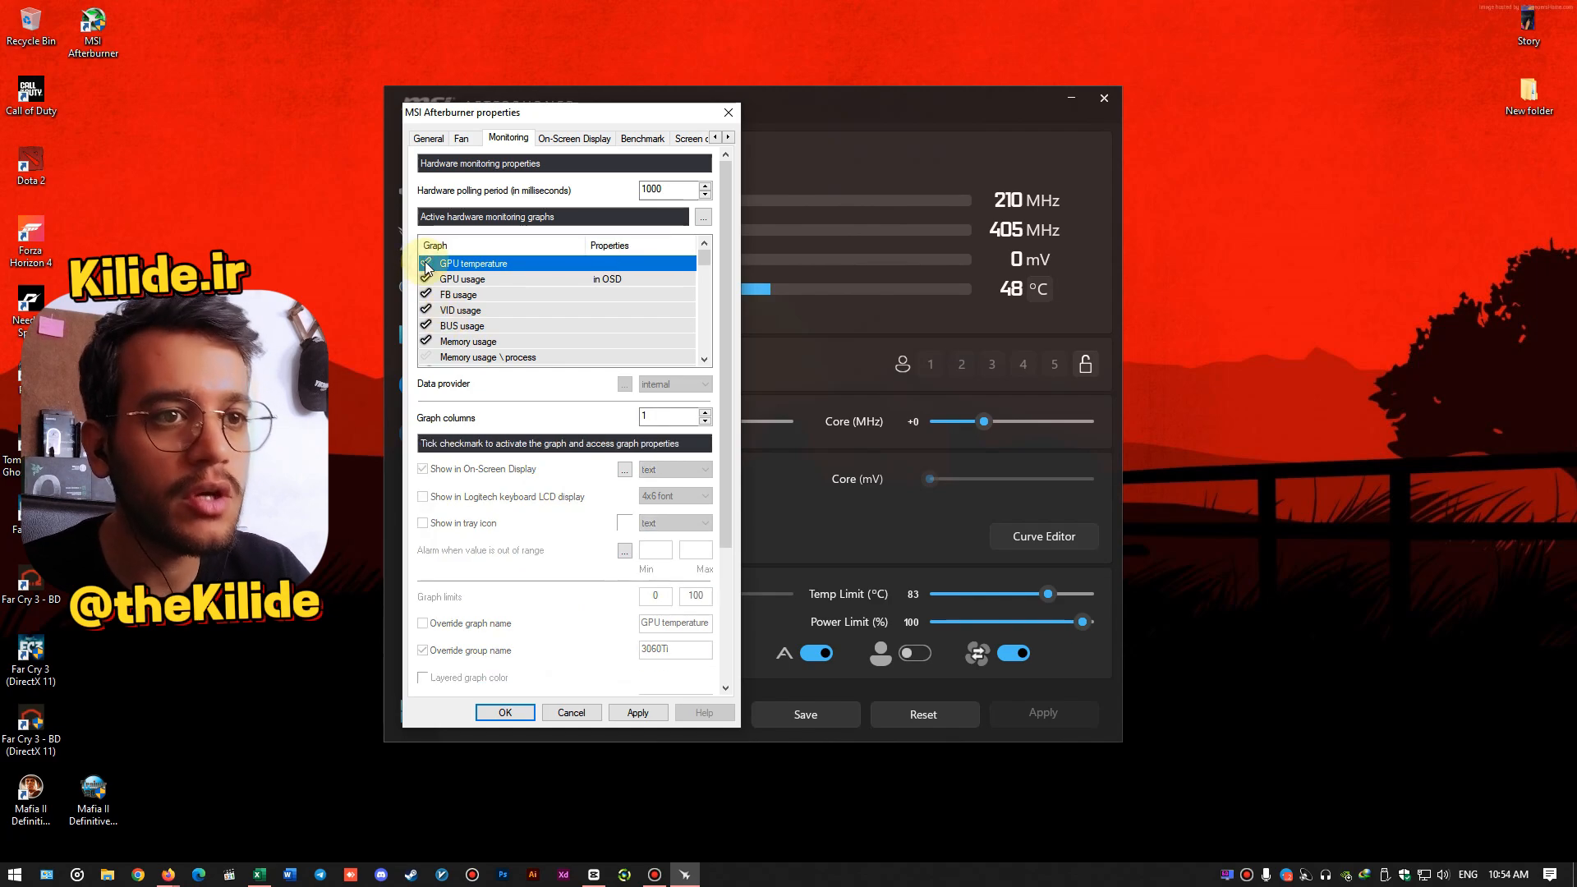
left_click(426, 265)
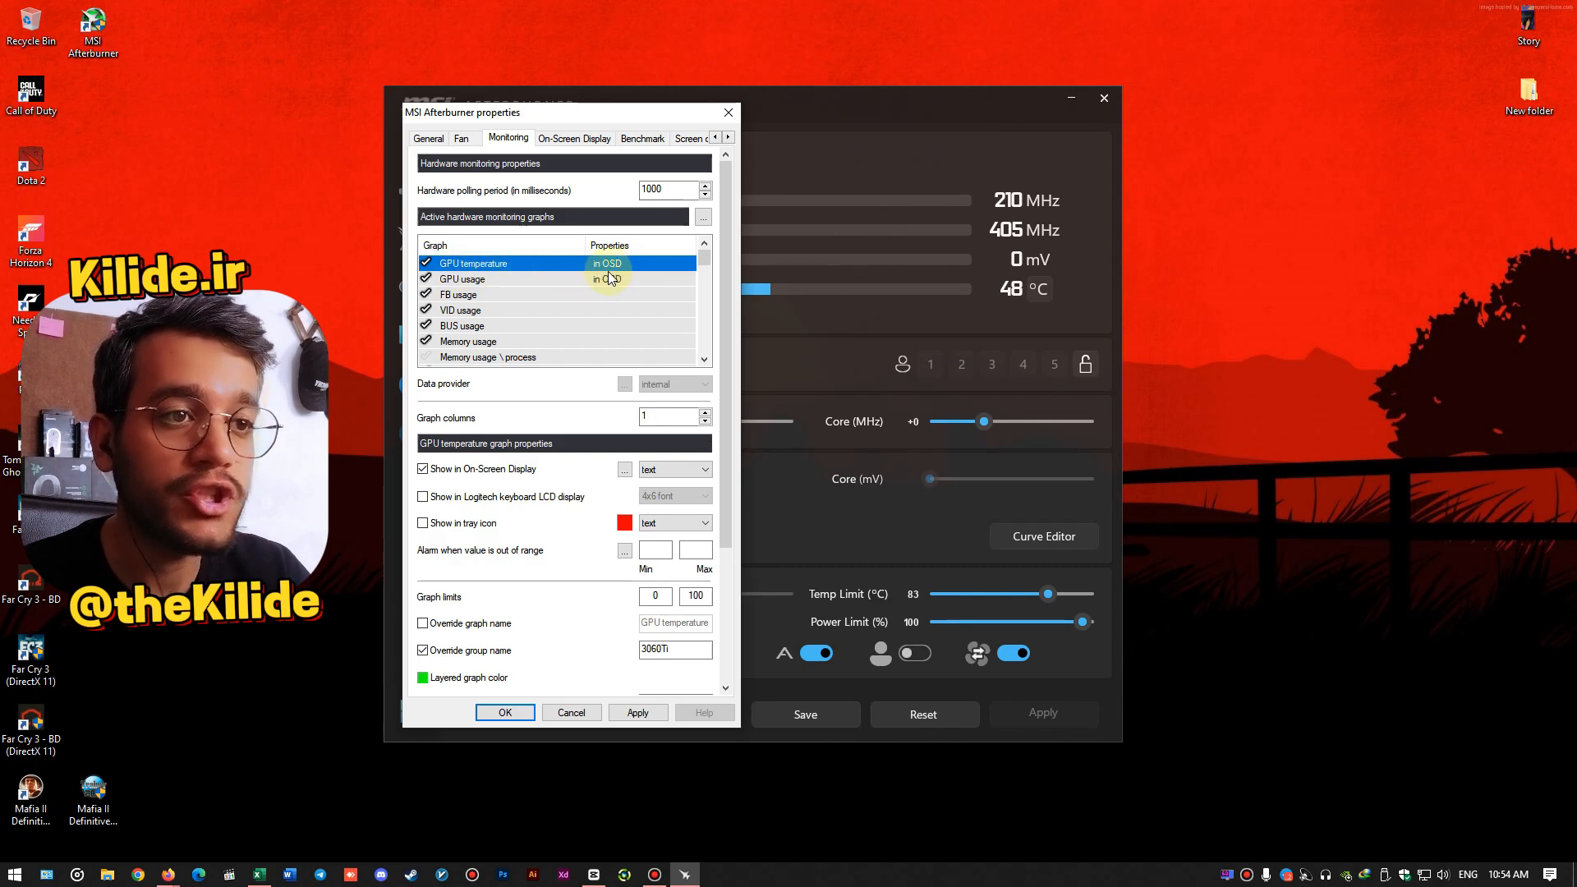
left_click(422, 469)
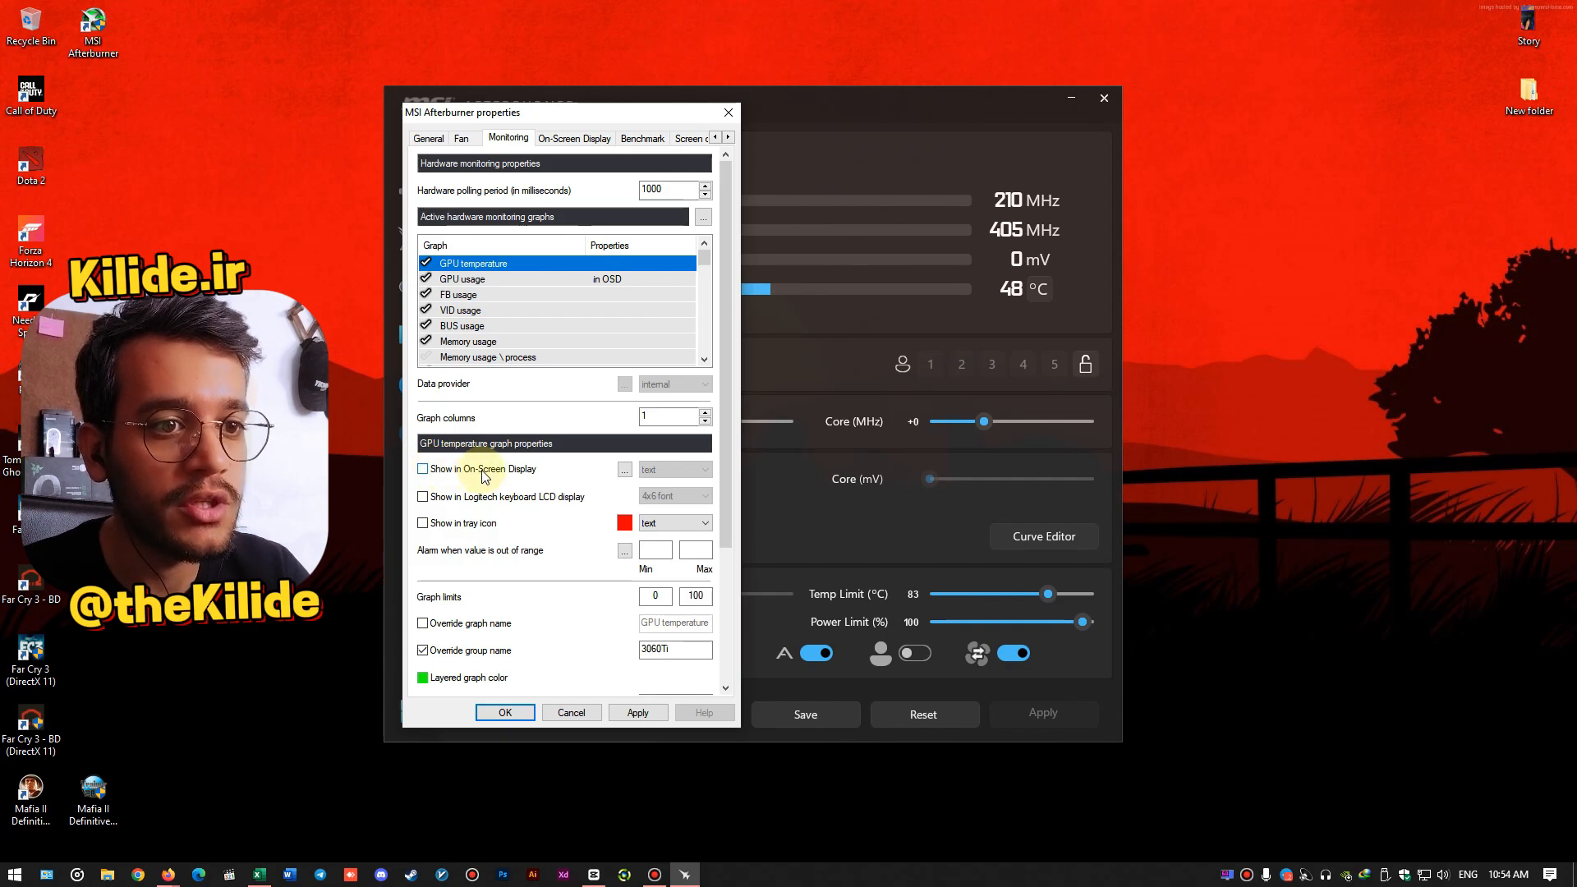
Step: Compare the on-screen display and group name settings of the GPU temperature and GPU usage graphs
left_click(629, 282)
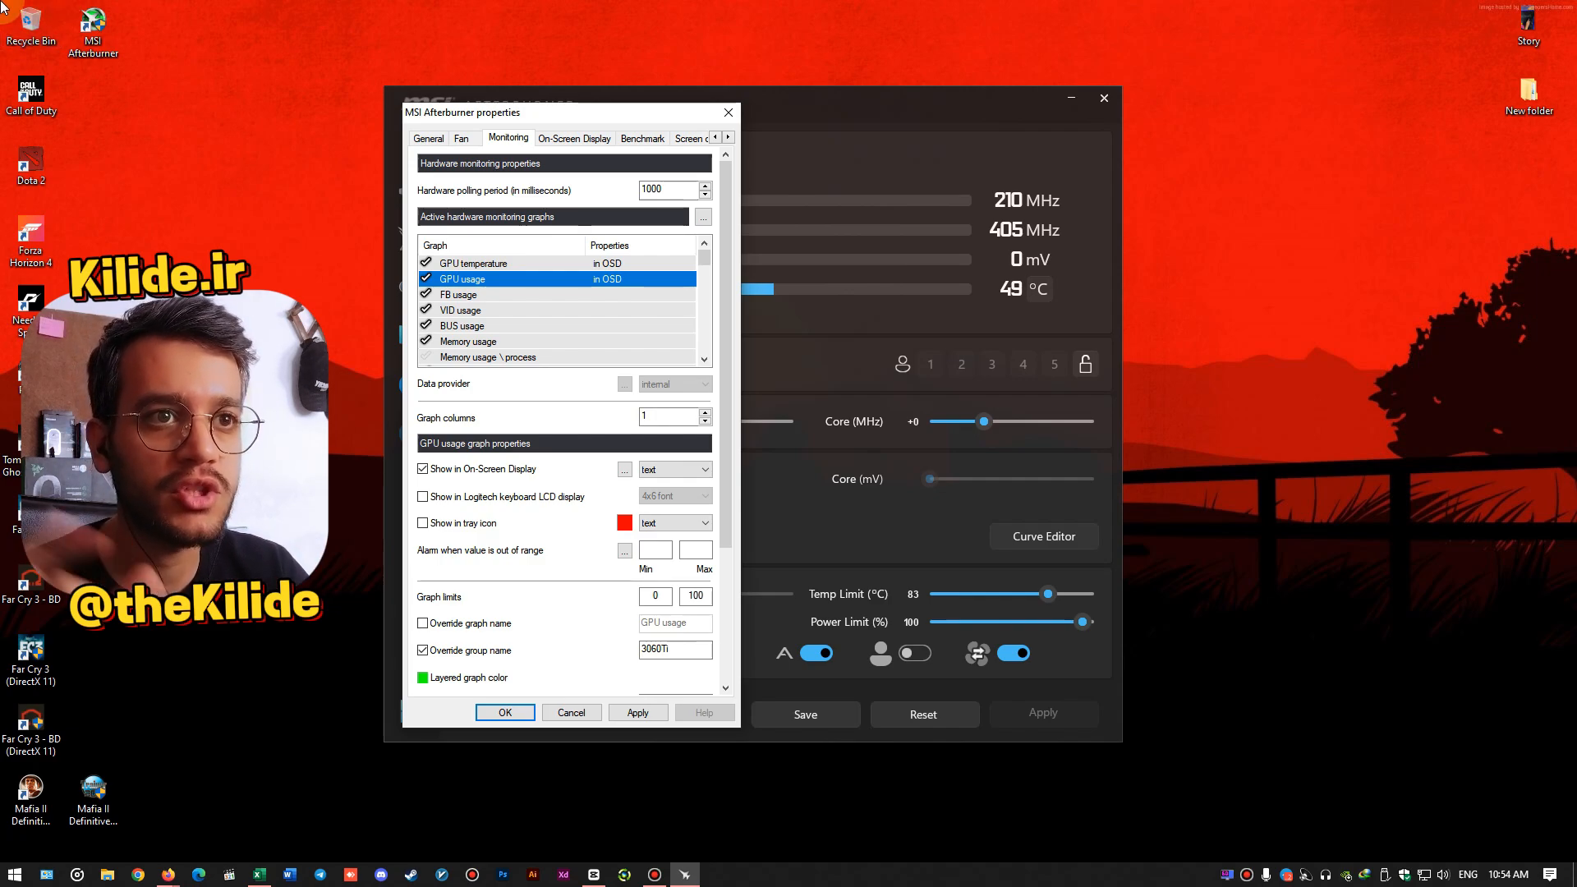
left_click(462, 264)
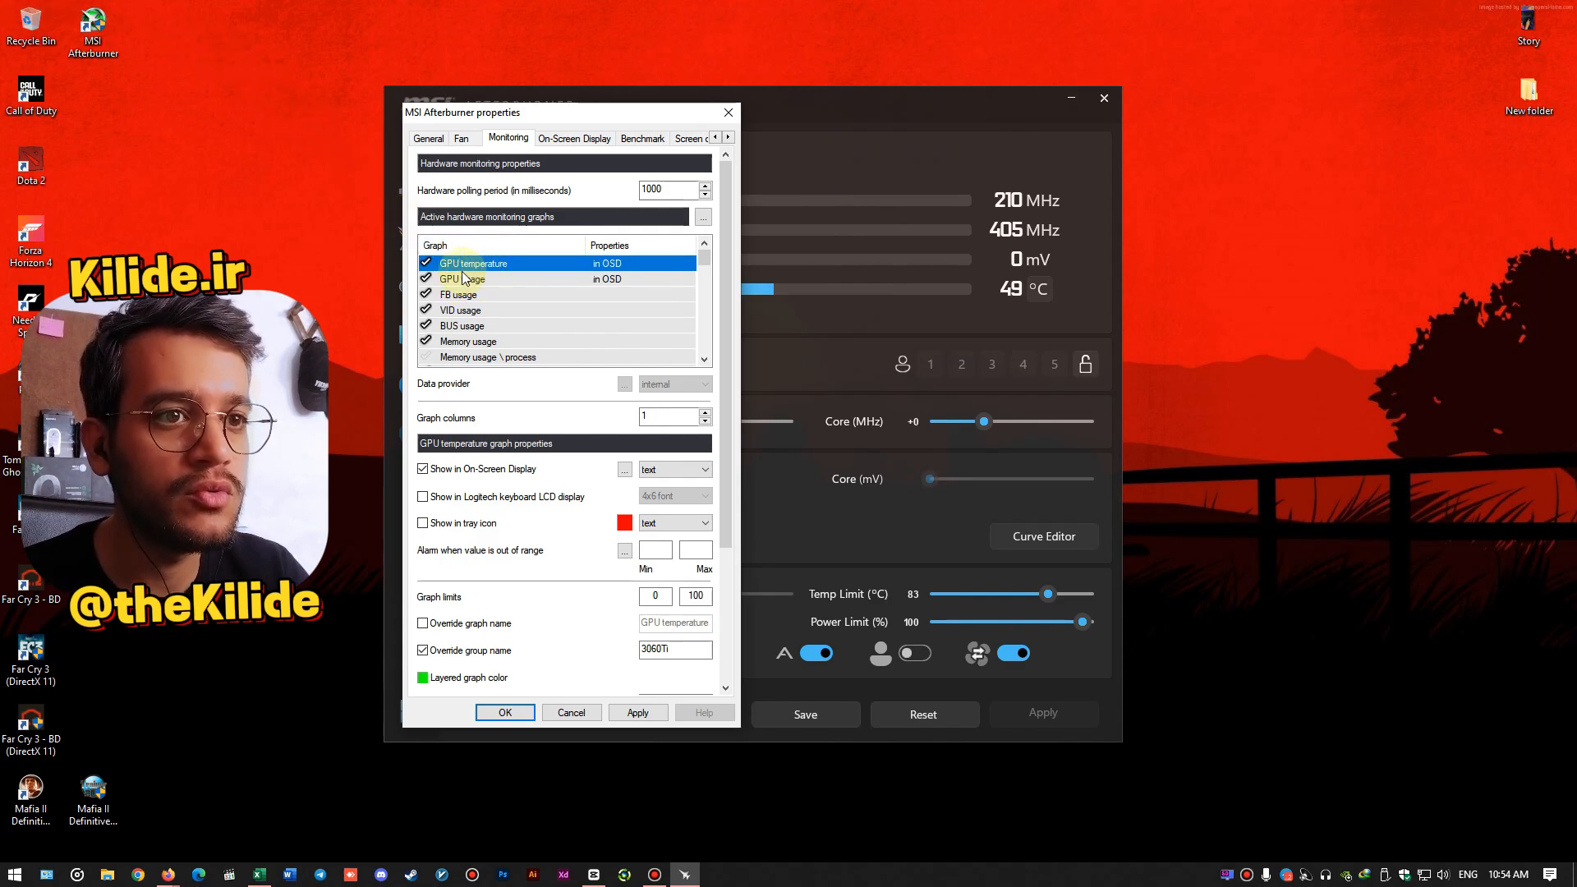
left_click(484, 284)
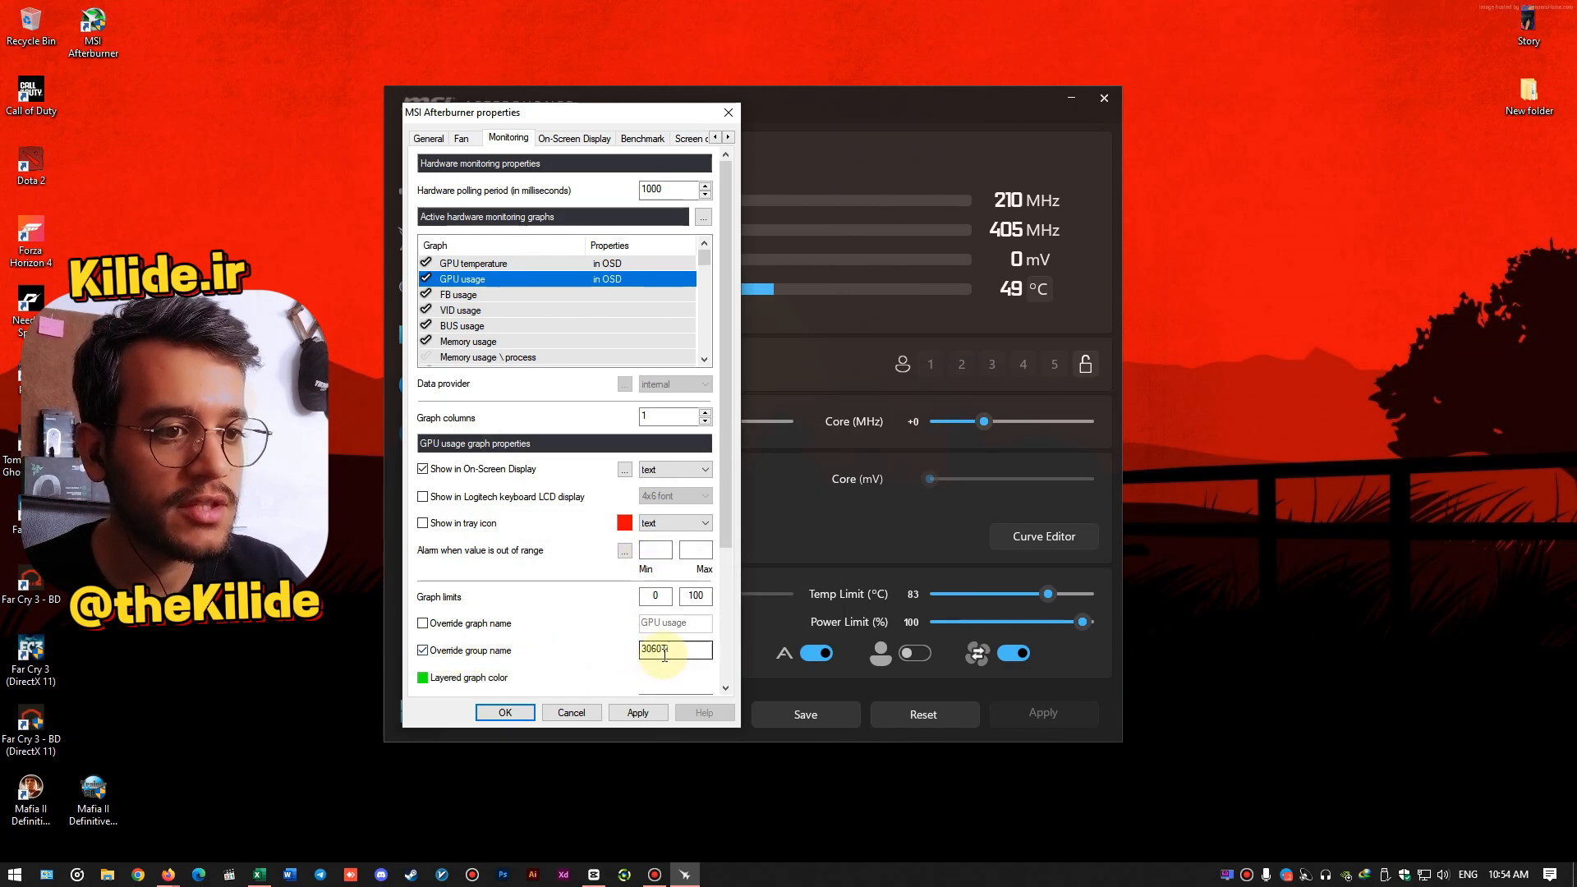
left_click(520, 264)
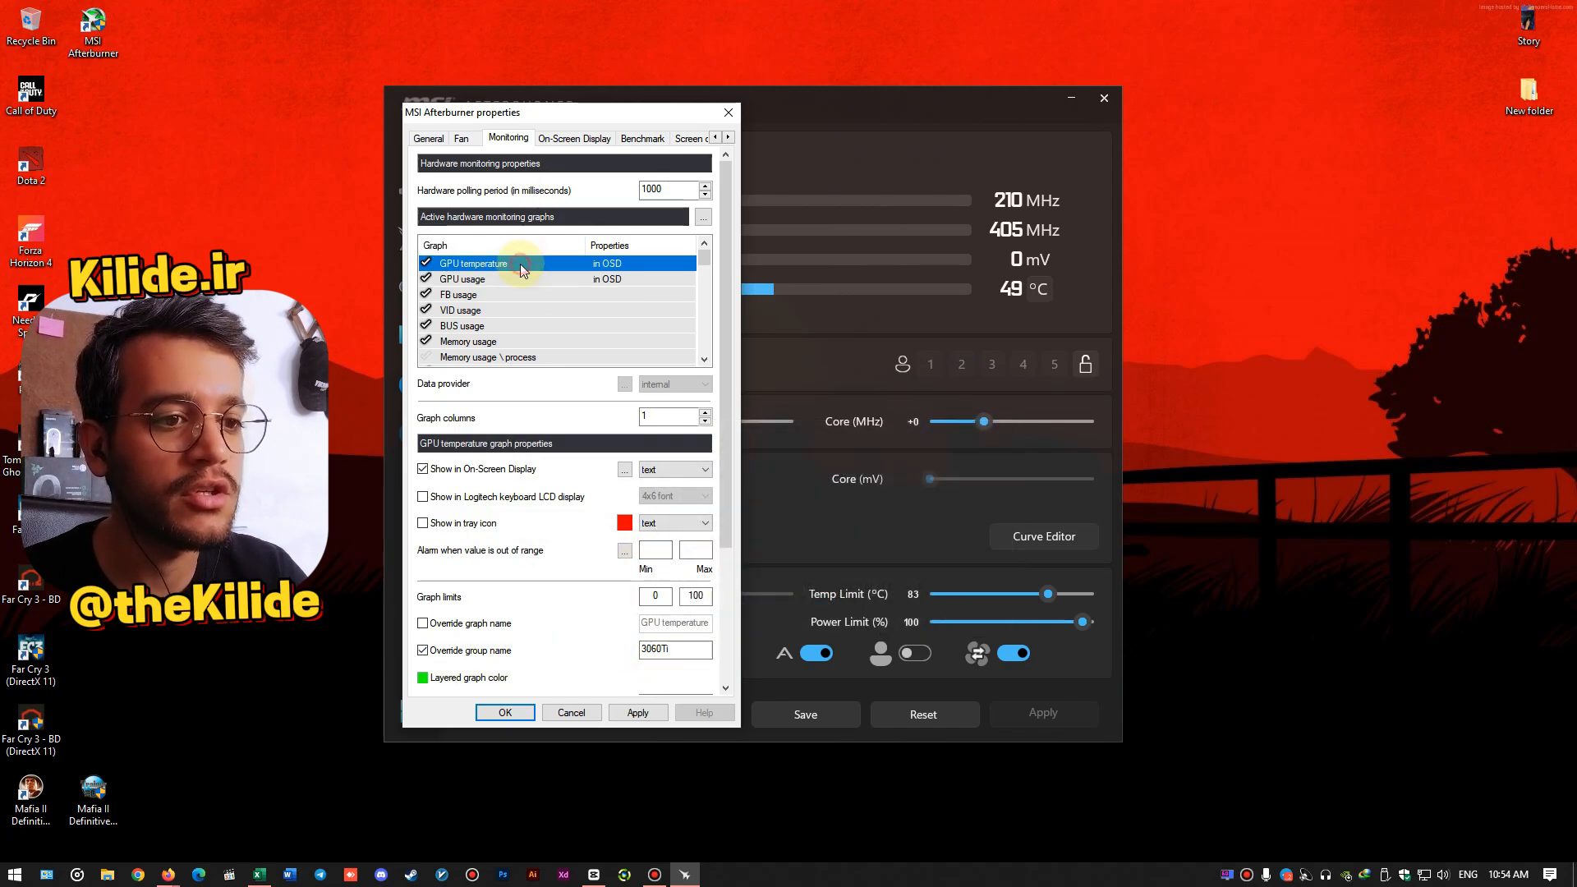
left_click(526, 277)
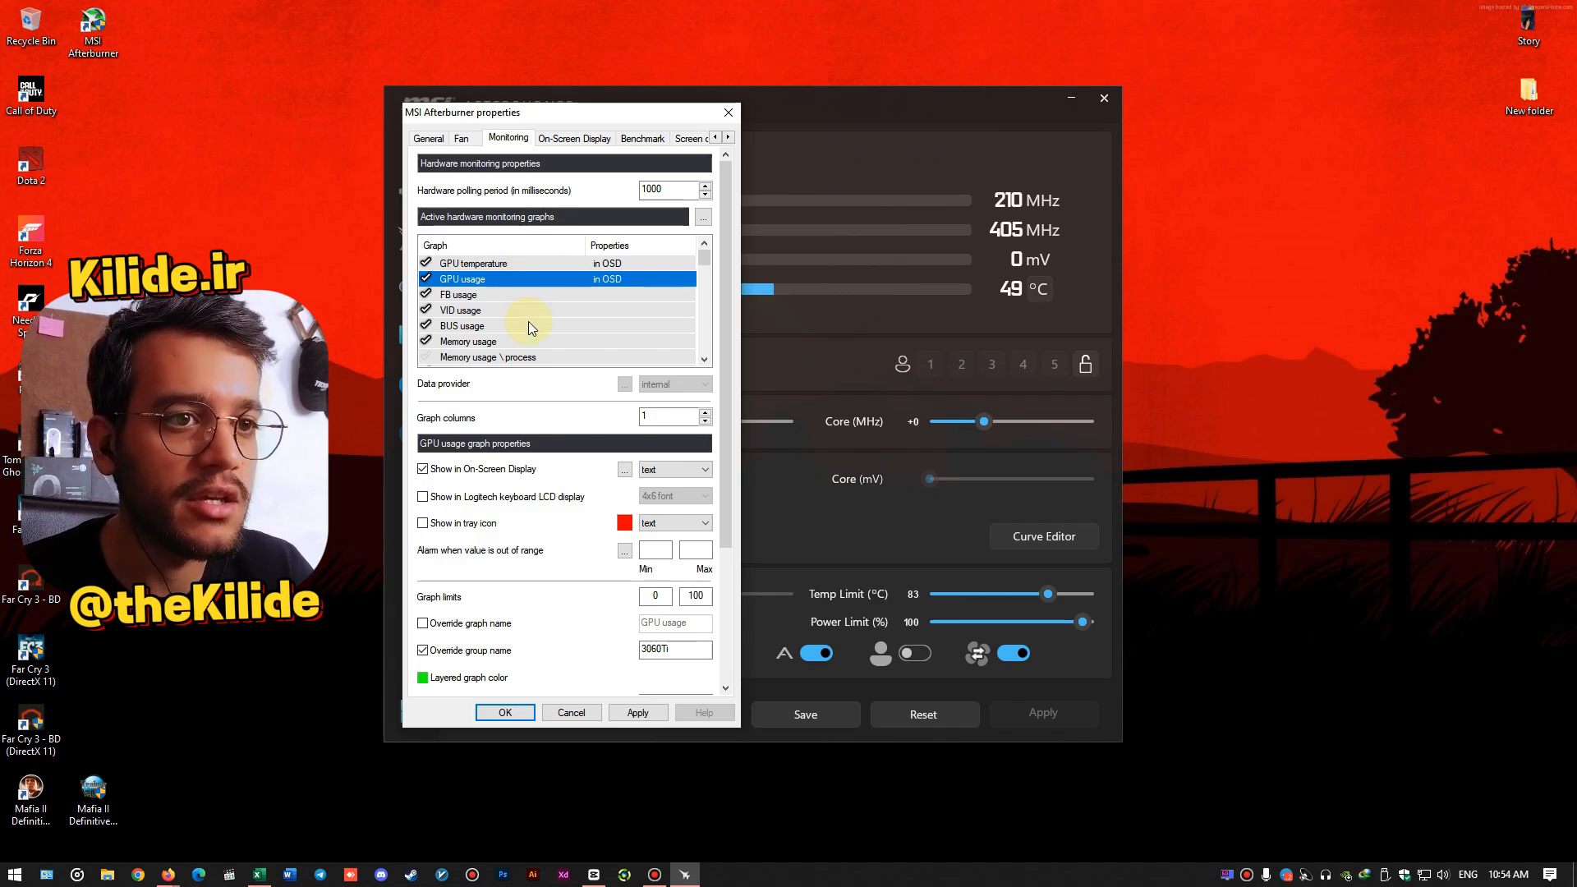
Step: Check the on-screen display and group name settings of the overall CPU temperature and CPU usage graphs
scroll(506, 294, "down", 6)
scroll(505, 294, "up", 2)
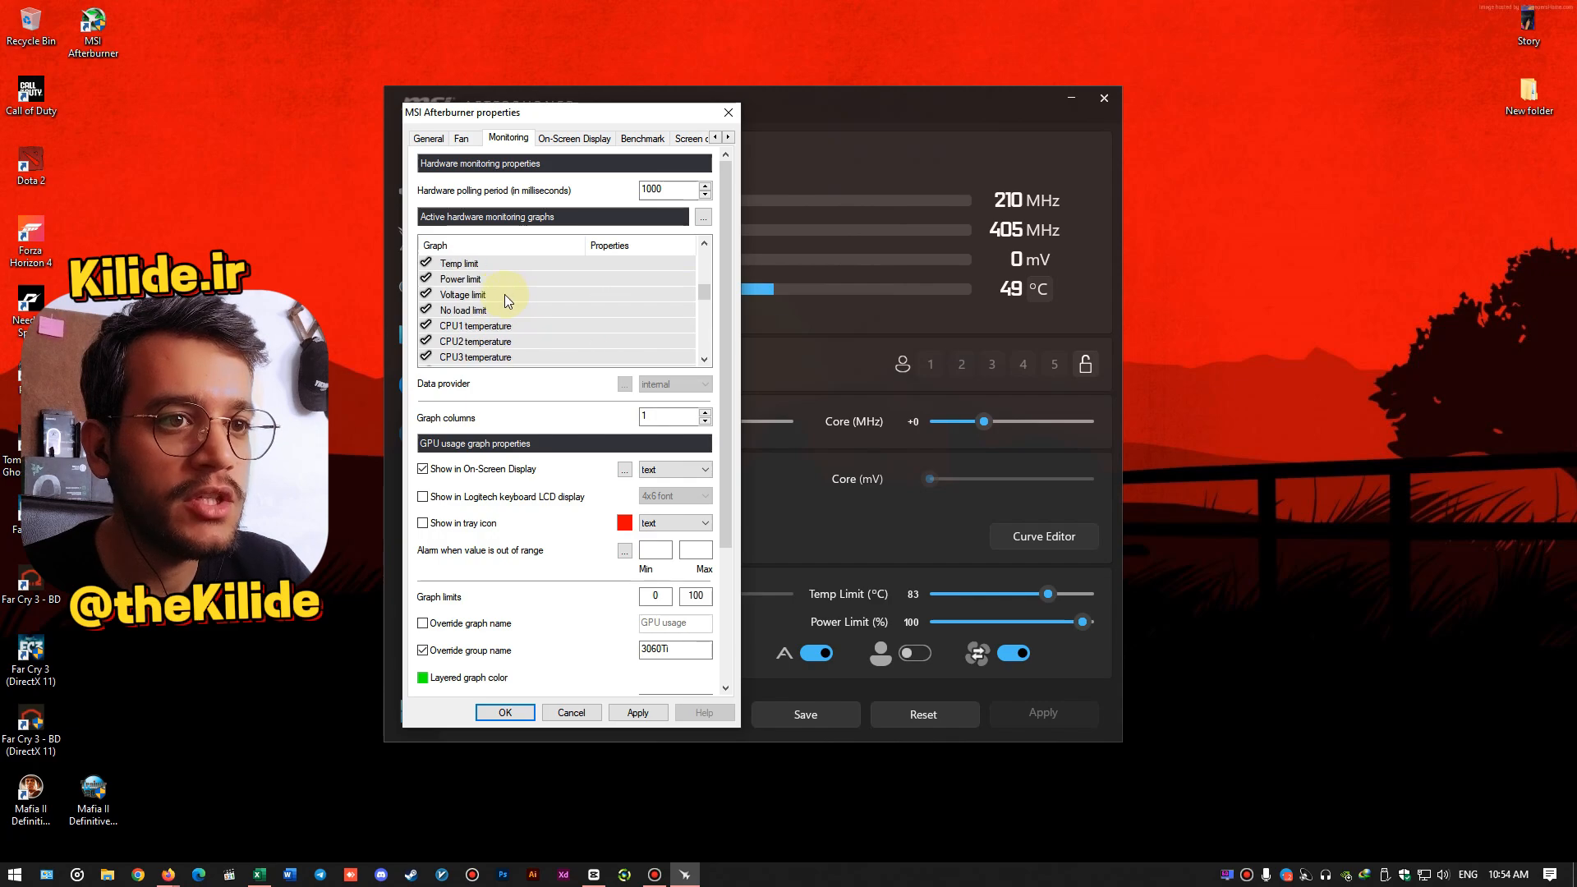
scroll(489, 292, "down", 1)
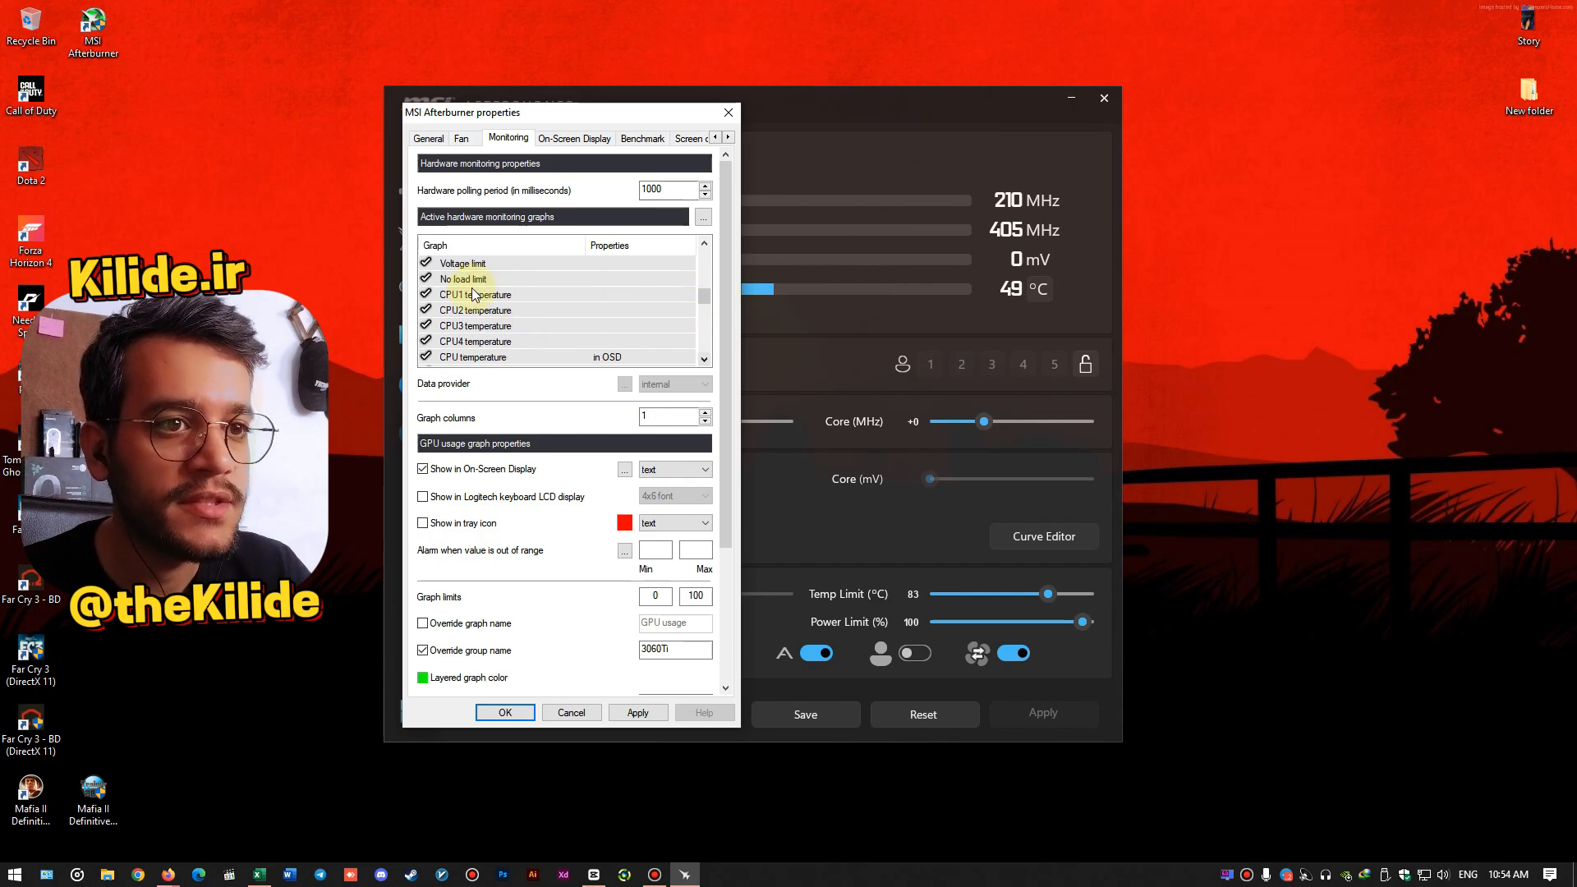
left_click(460, 357)
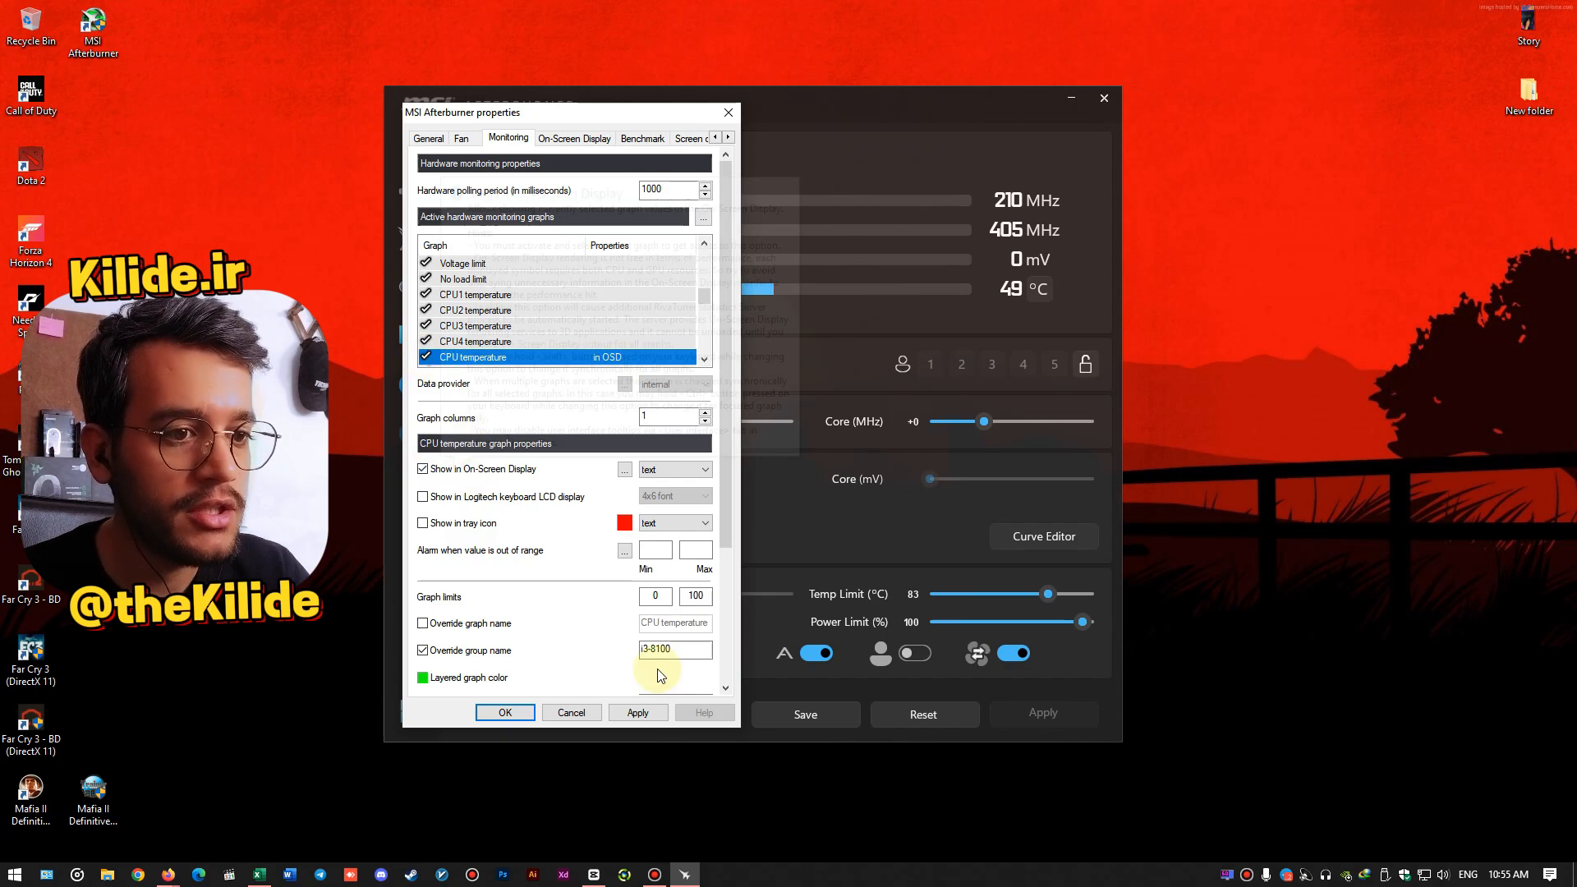
left_click(704, 363)
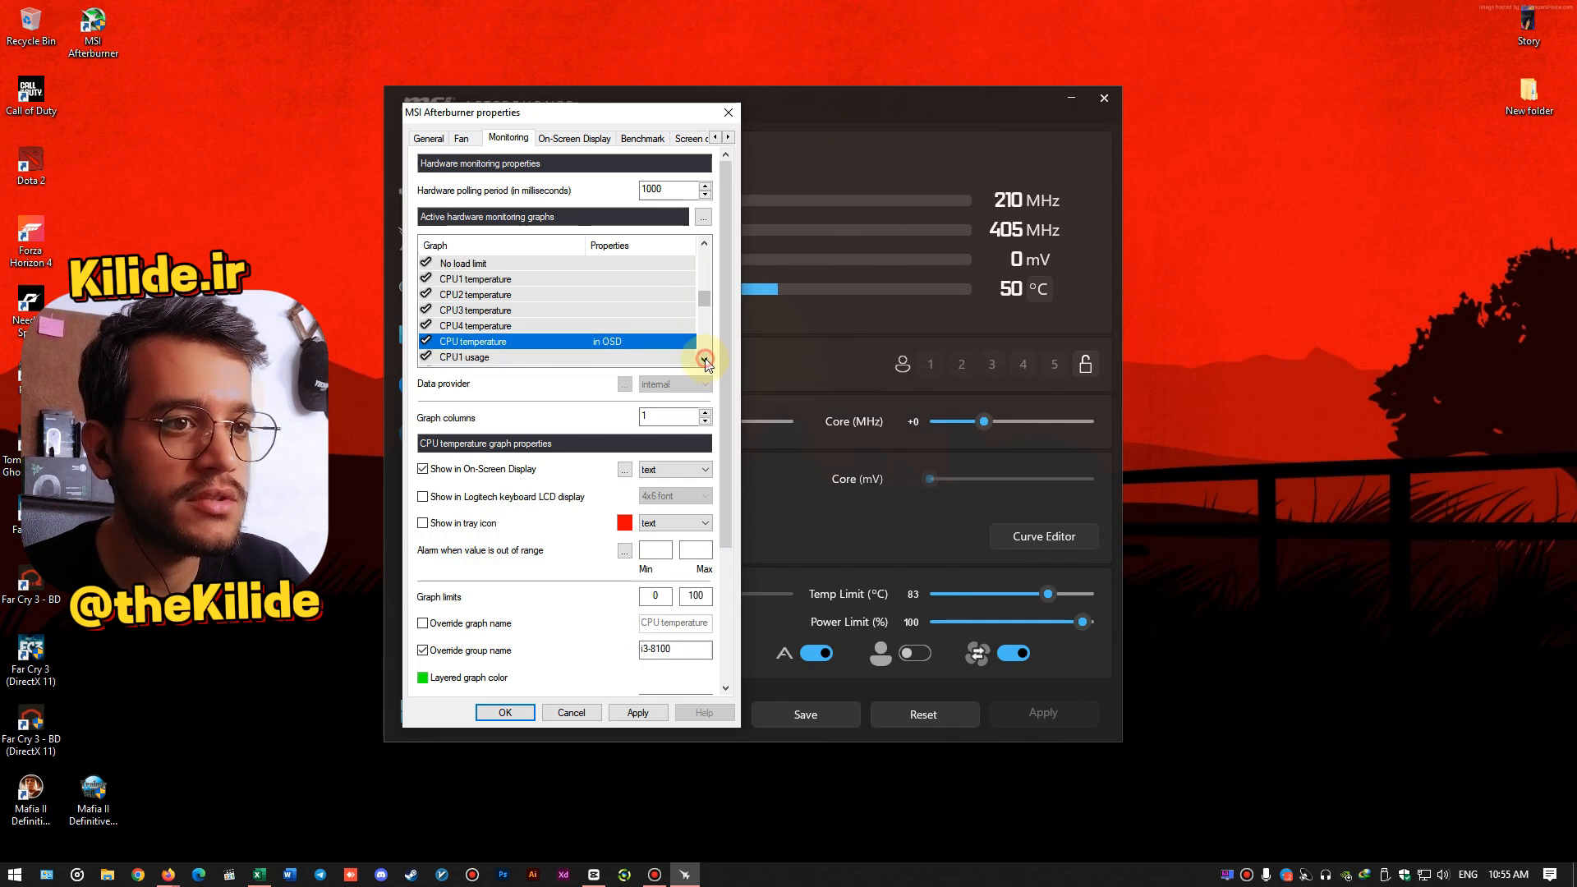
left_click(704, 362)
left_click(705, 362)
left_click(704, 362)
left_click(705, 362)
left_click(705, 362)
left_click(456, 343)
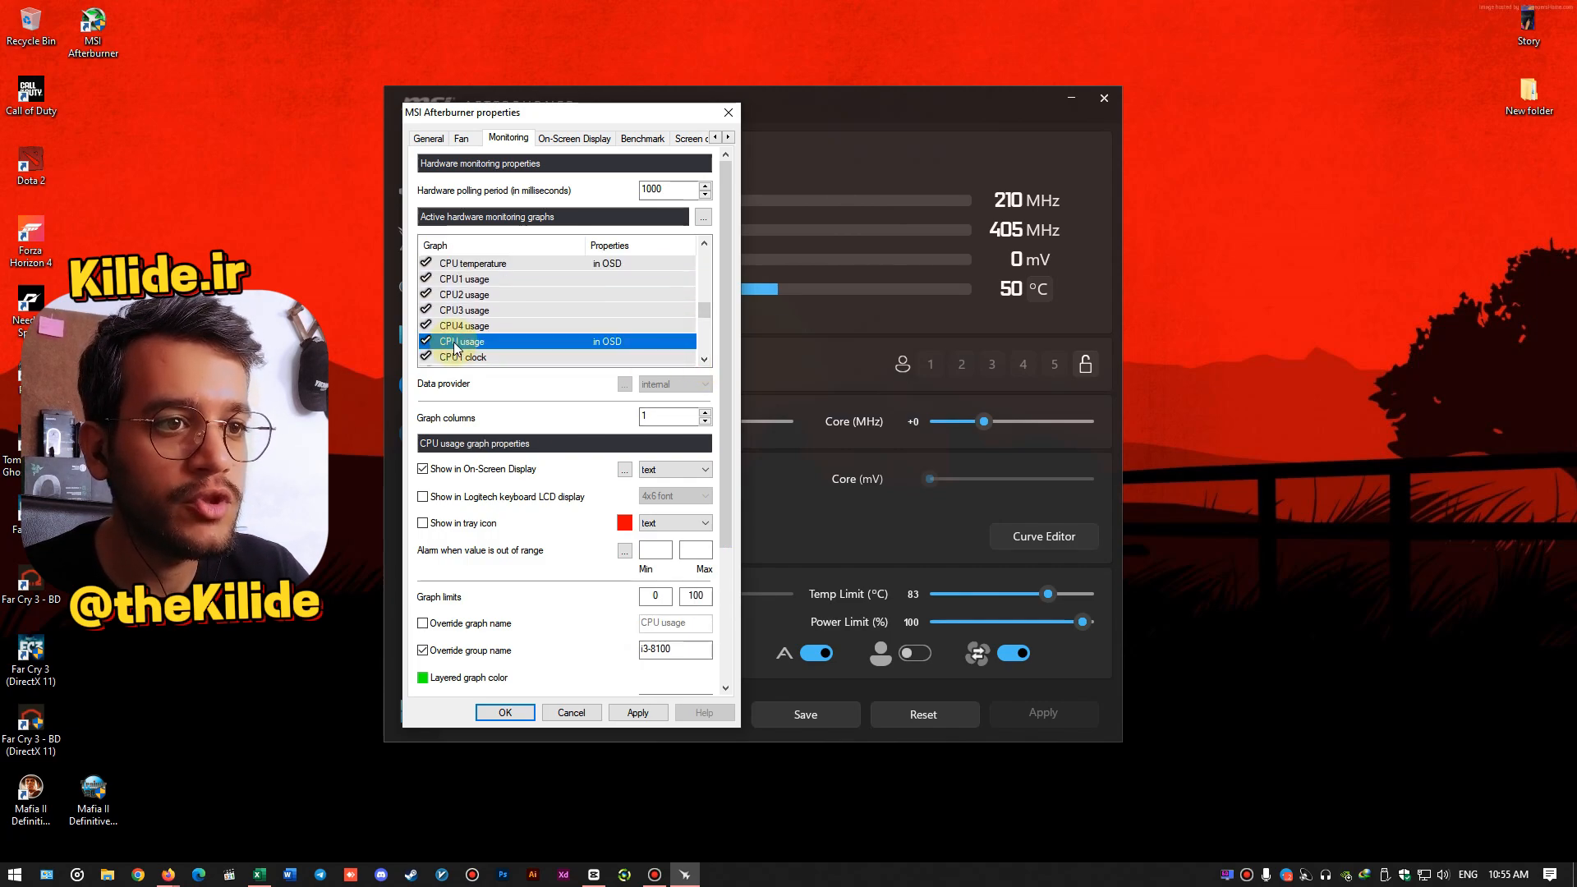
Step: Inspect the on-screen display and group name settings of the RAM usage and Framerate graphs
left_click(707, 362)
left_click(706, 361)
left_click(706, 361)
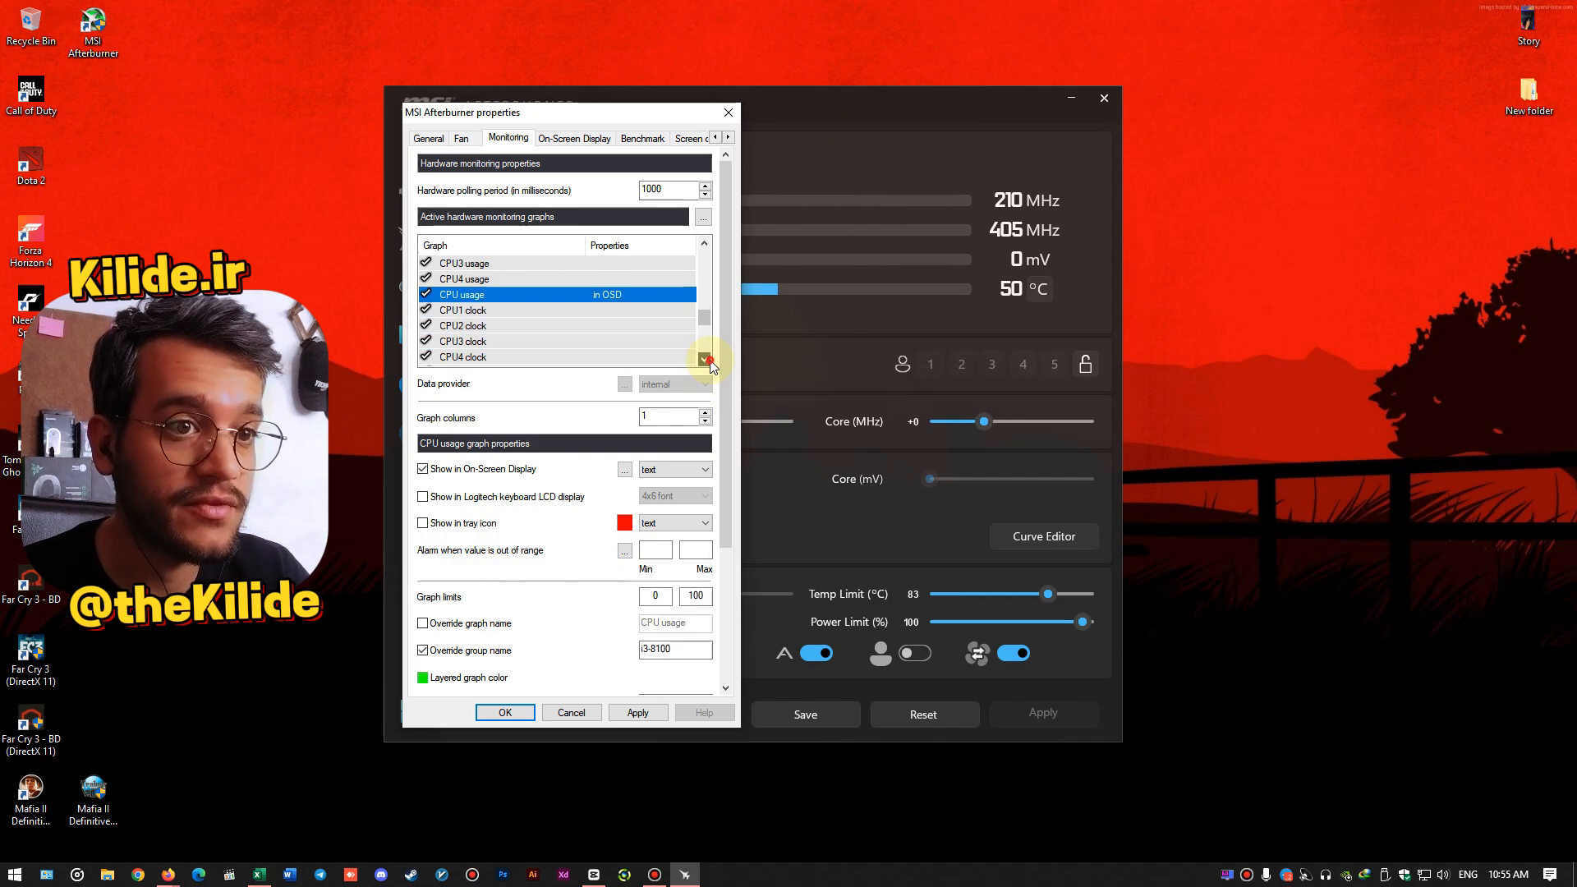
left_click(706, 361)
left_click(707, 361)
left_click(706, 362)
left_click(706, 362)
left_click(460, 311)
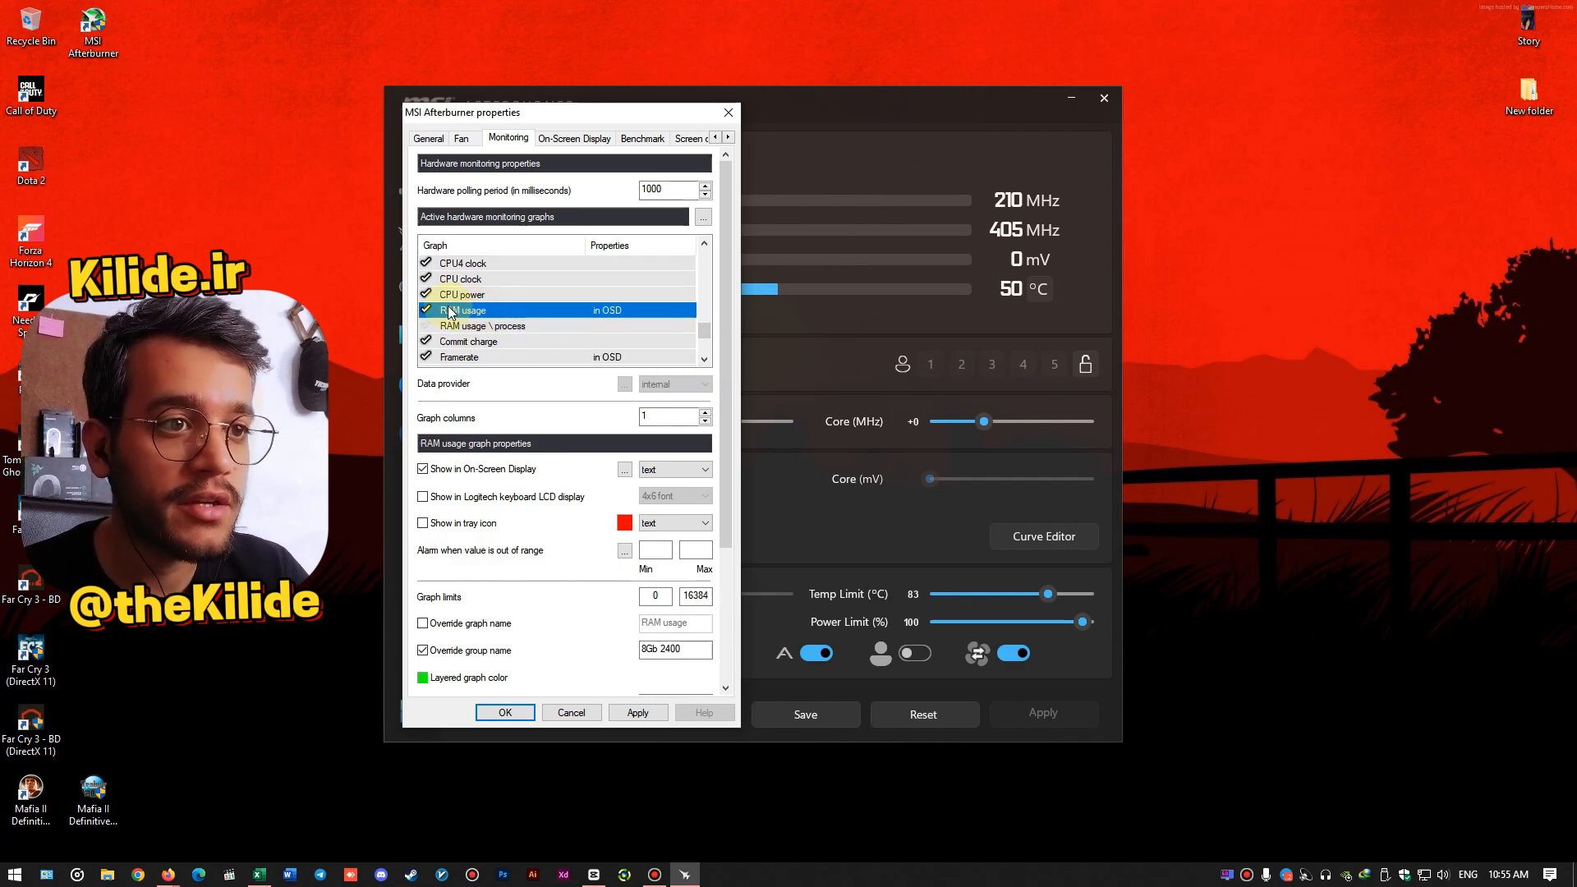
left_click(706, 362)
left_click(707, 361)
left_click(472, 327)
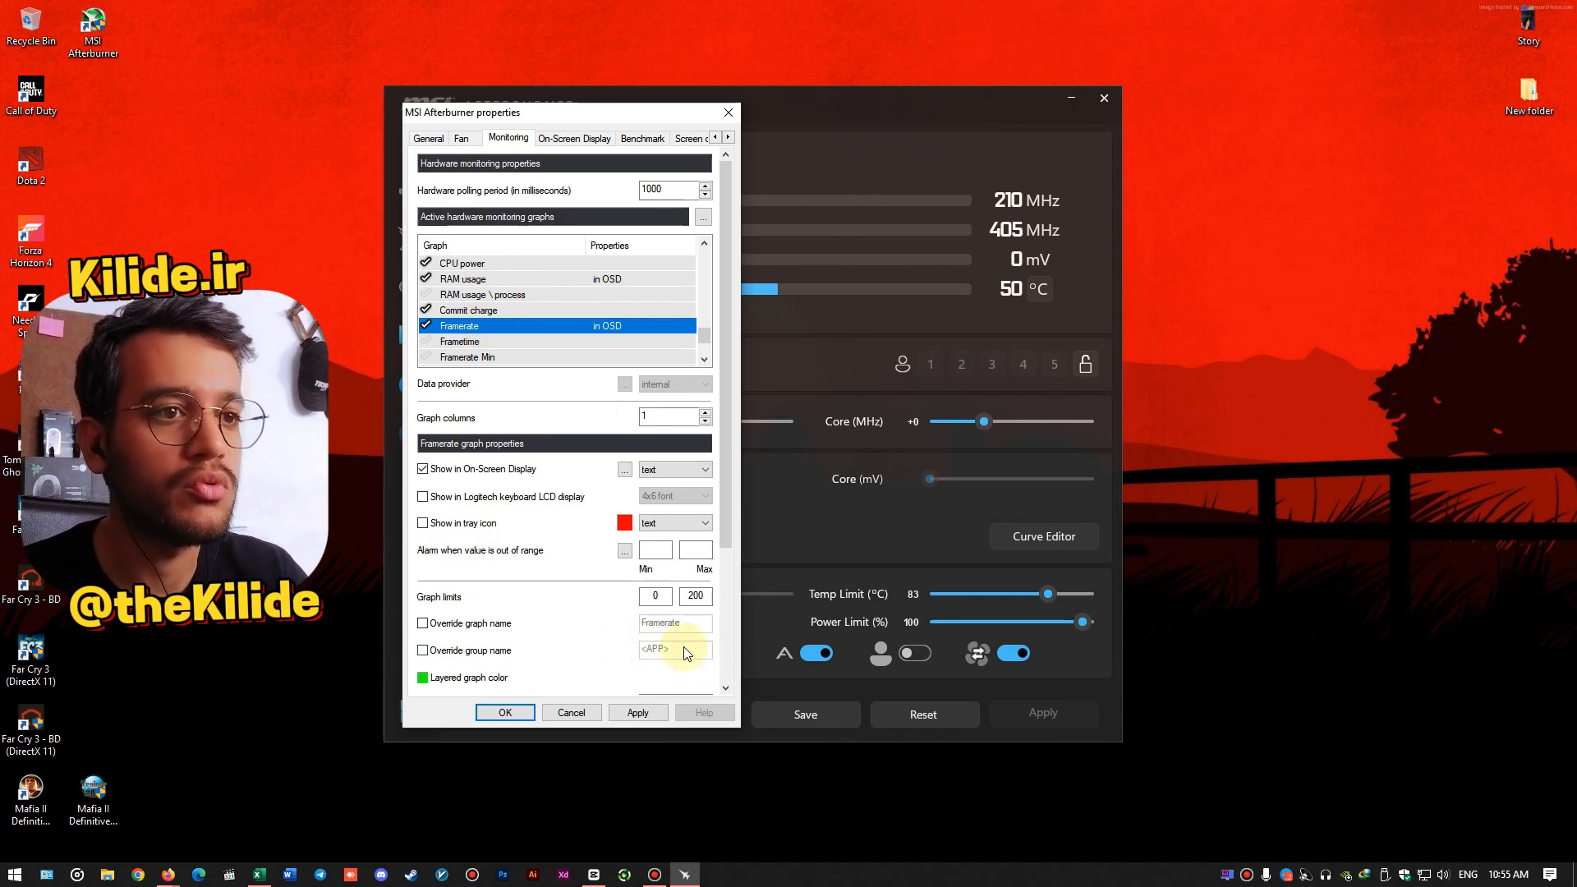
left_click(520, 276)
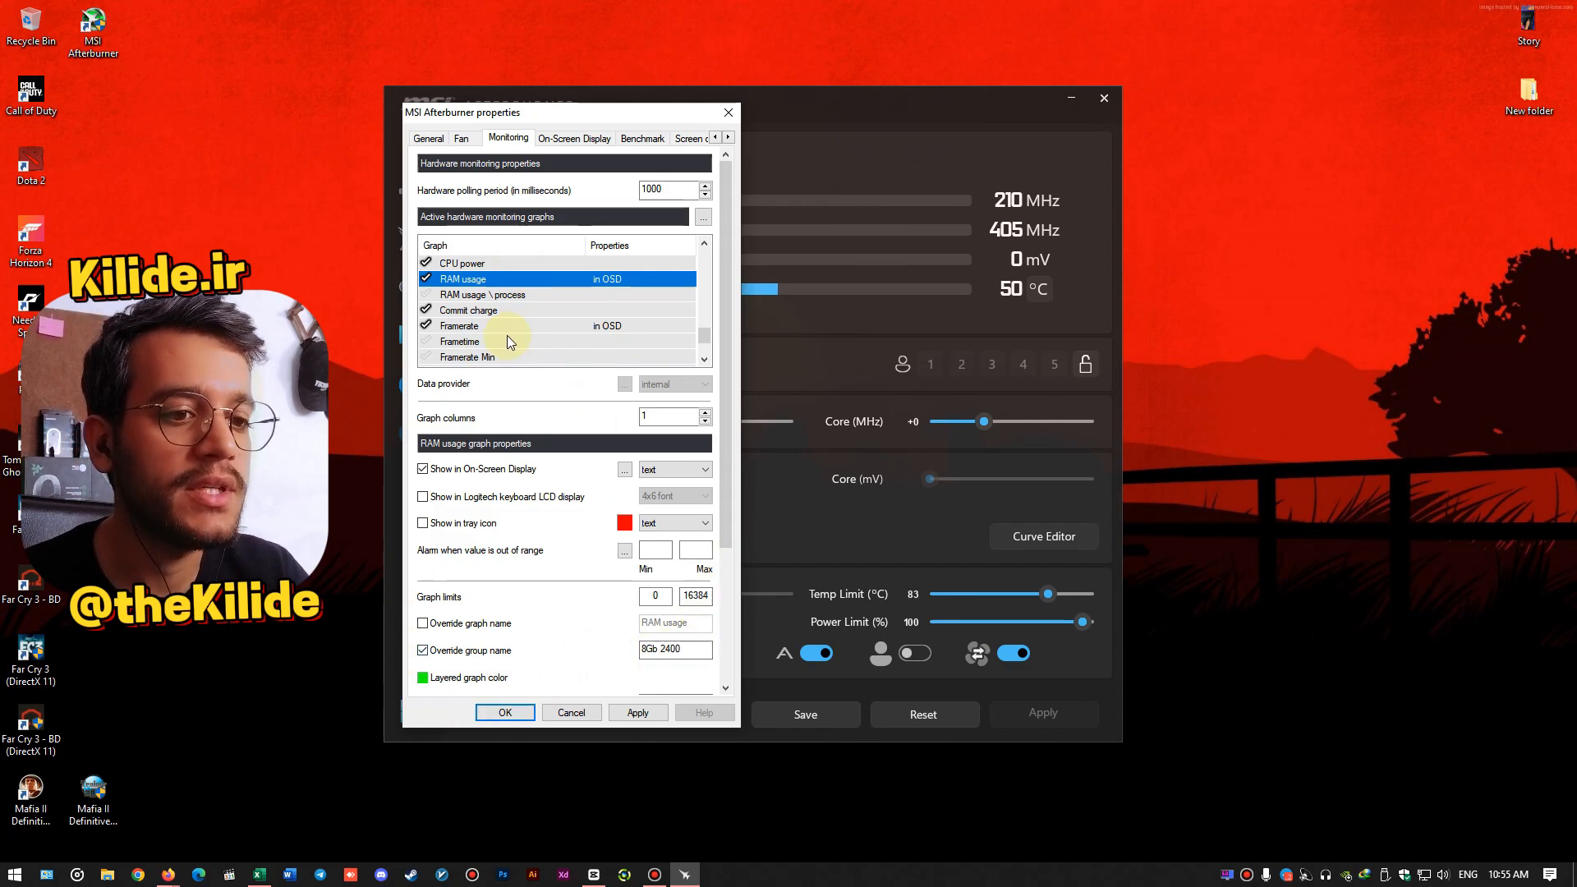
Step: Confirm the monitoring properties and minimize the MSI Afterburner window
left_click(528, 710)
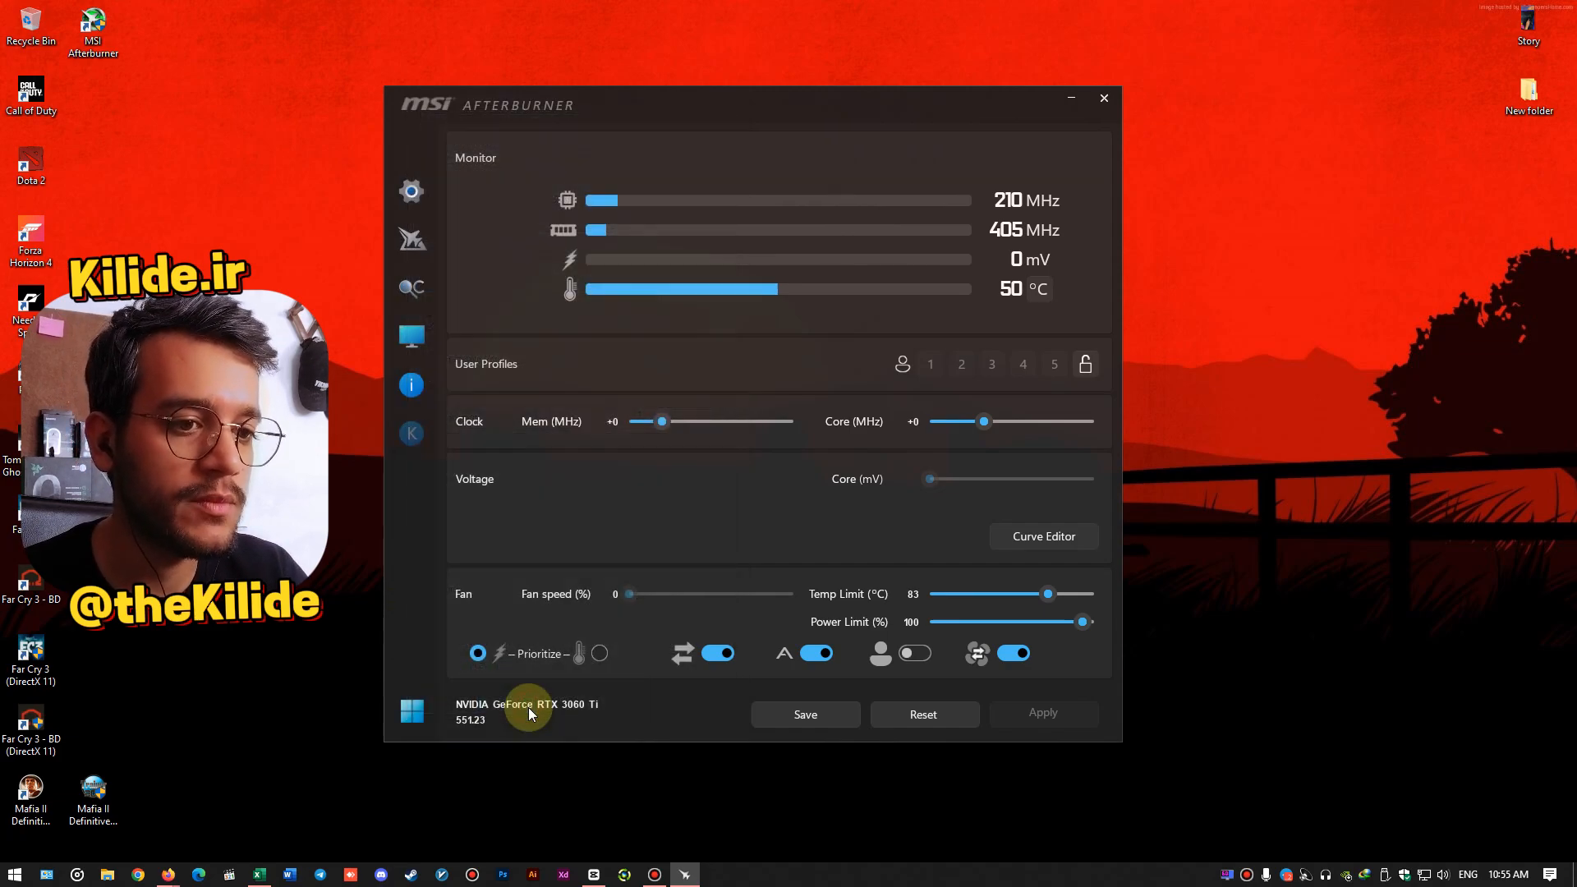
left_click(1066, 102)
right_click(1065, 104)
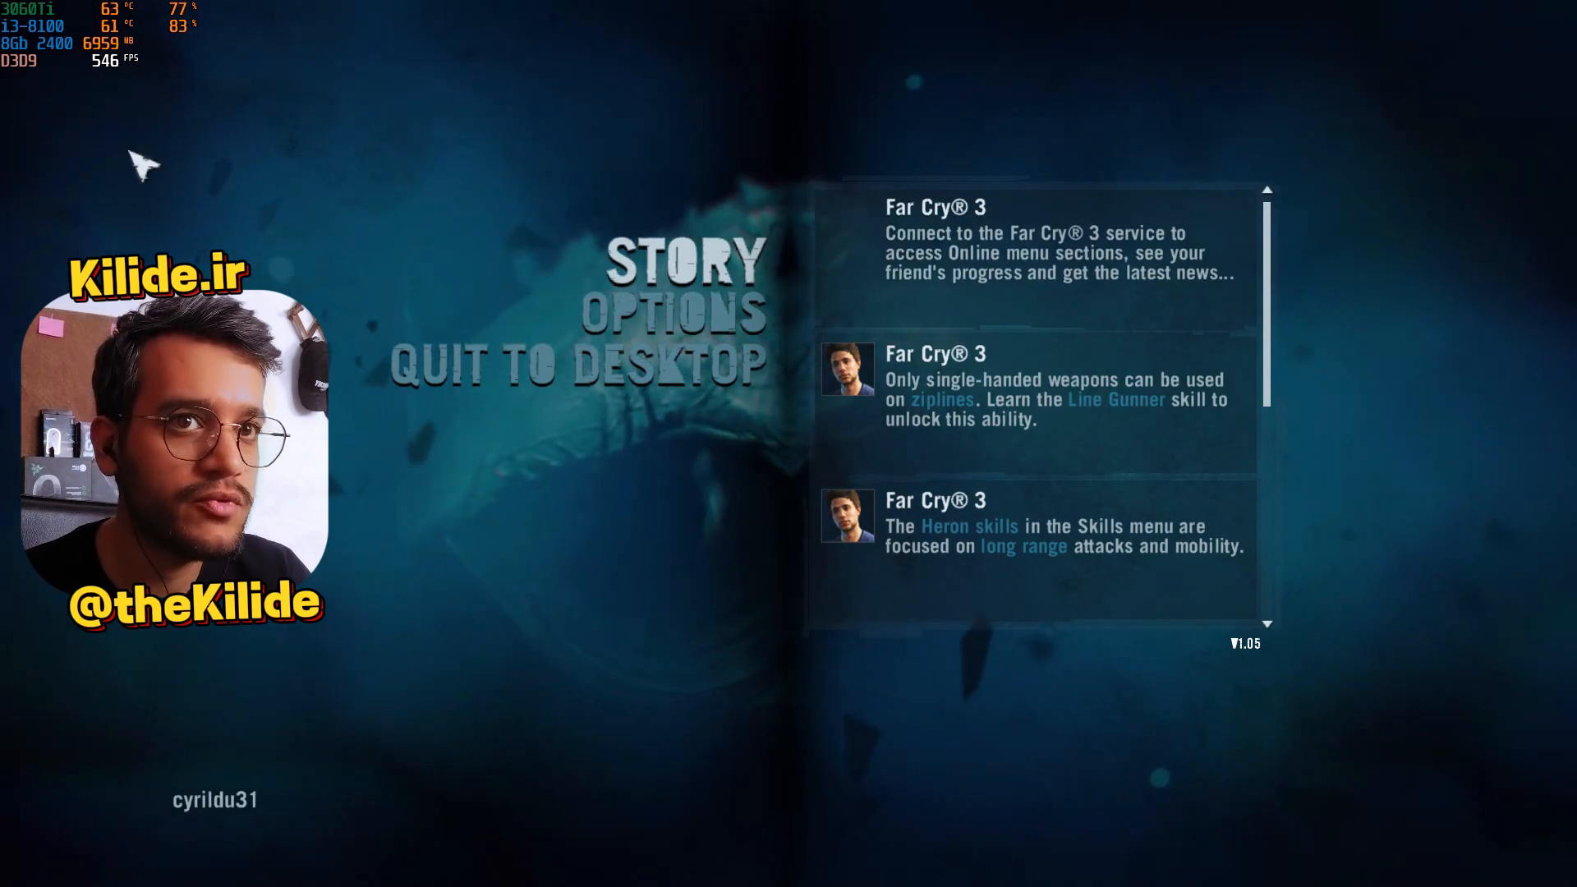
Step: In Far Cry 3, continue the story from Autosave 1 and walk forward with the monitoring overlay on screen
left_click(705, 266)
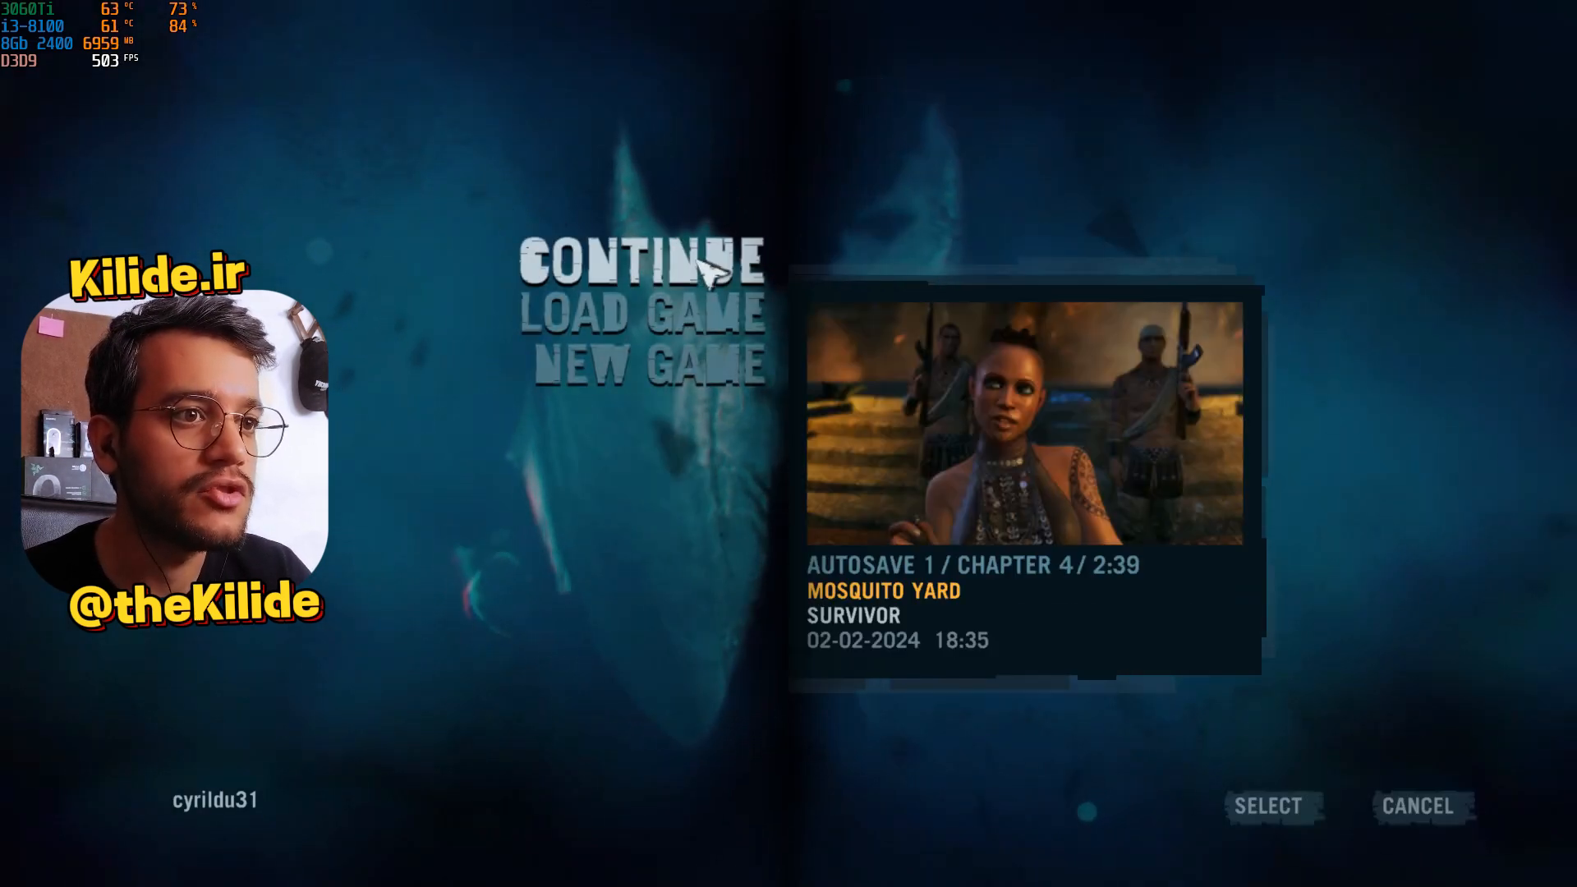
left_click(705, 263)
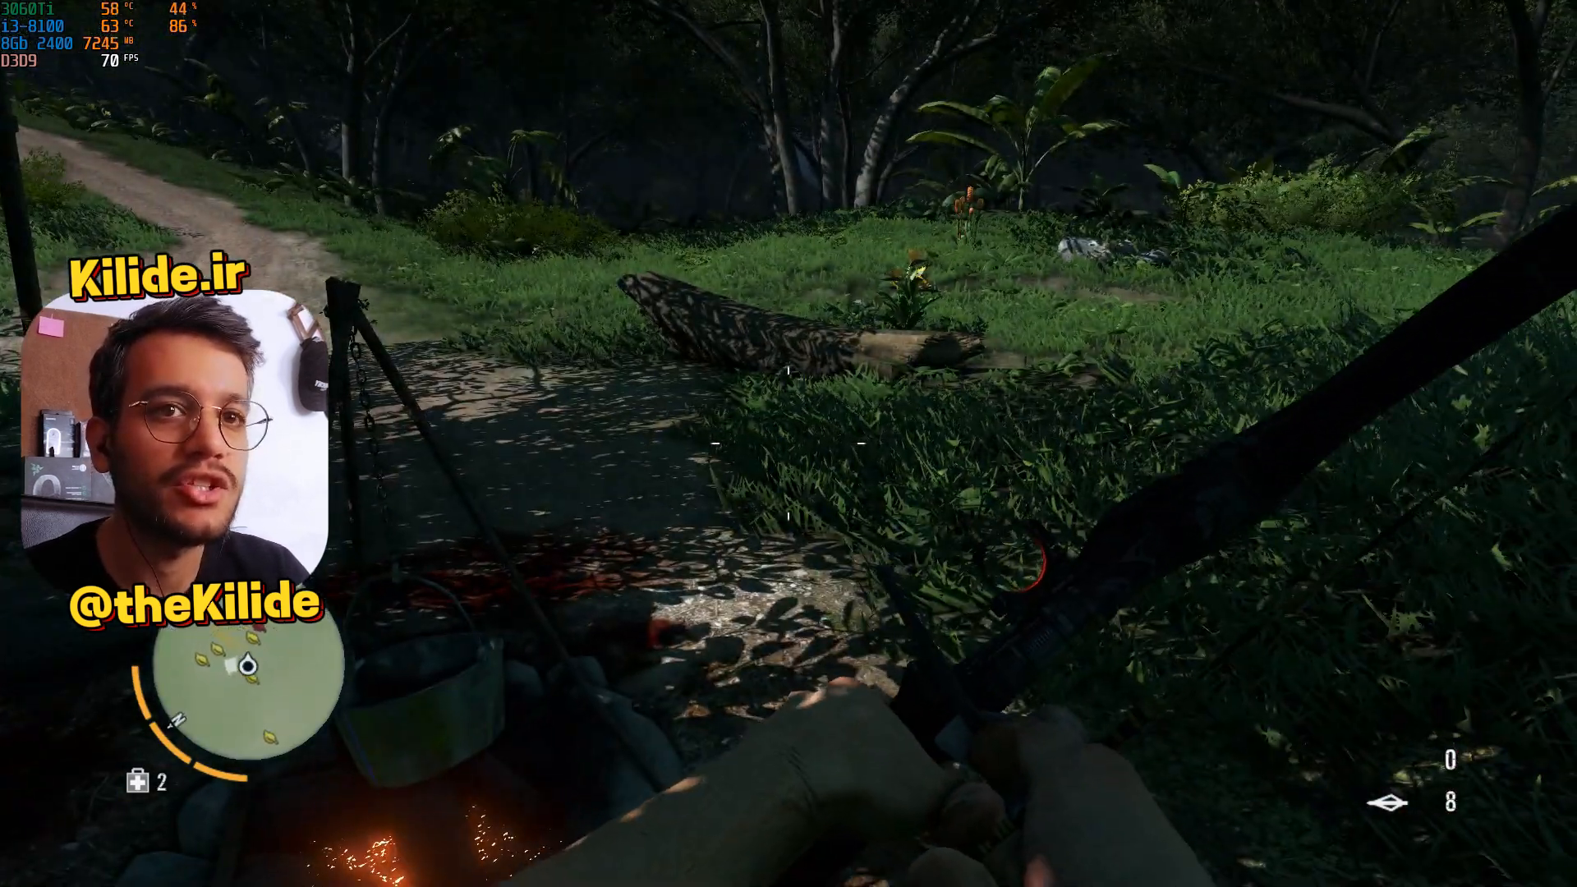
key("w")
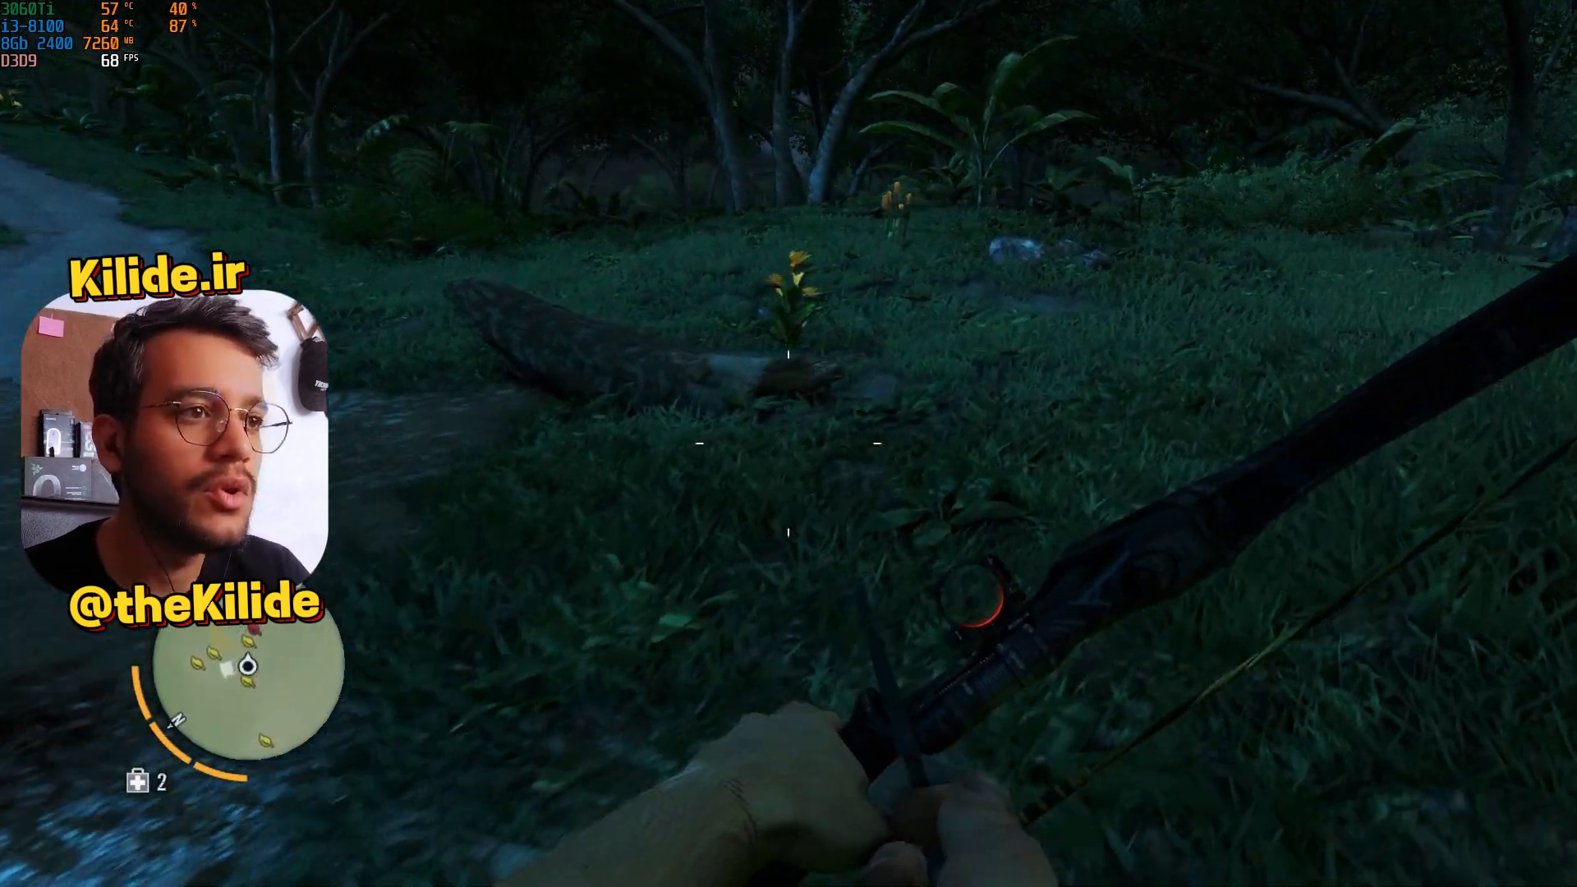